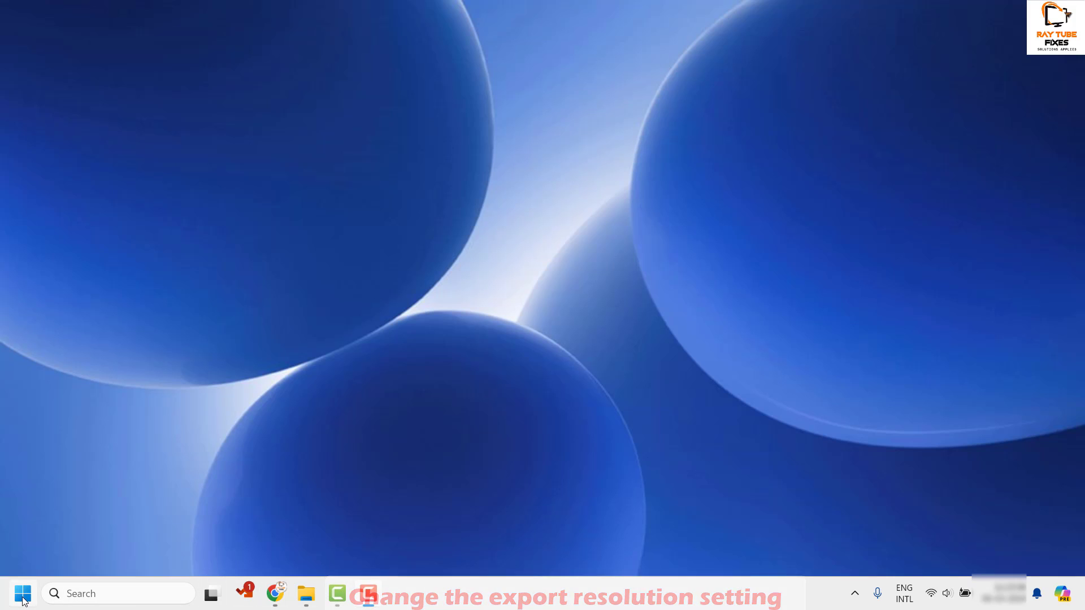
Step: Launch Registry Editor by running regedit from the Run dialog
right_click(23, 600)
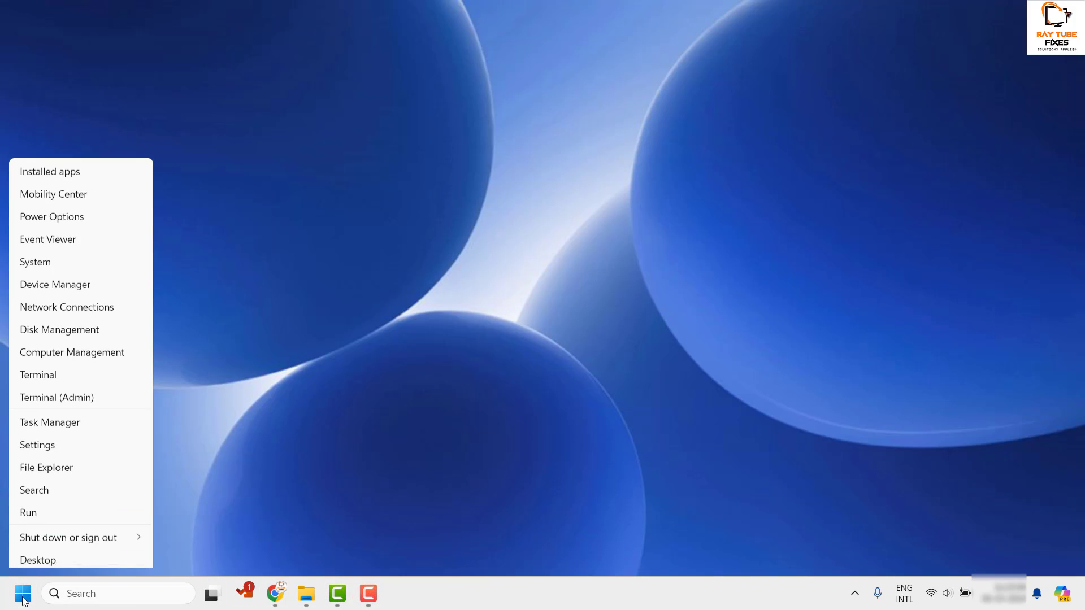
click(53, 511)
text(re)
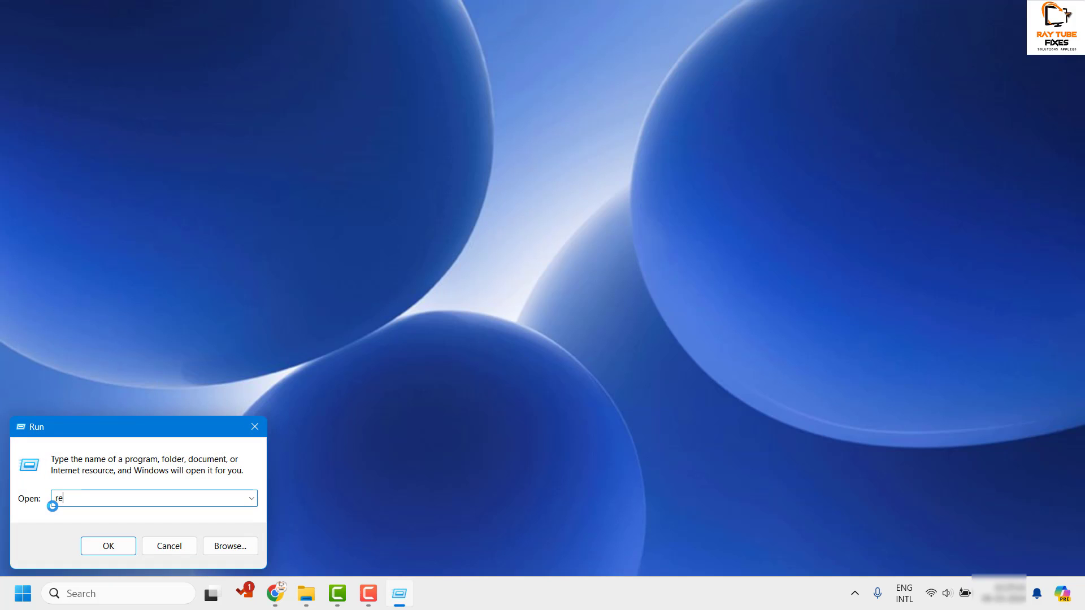
text(gedit)
click(109, 546)
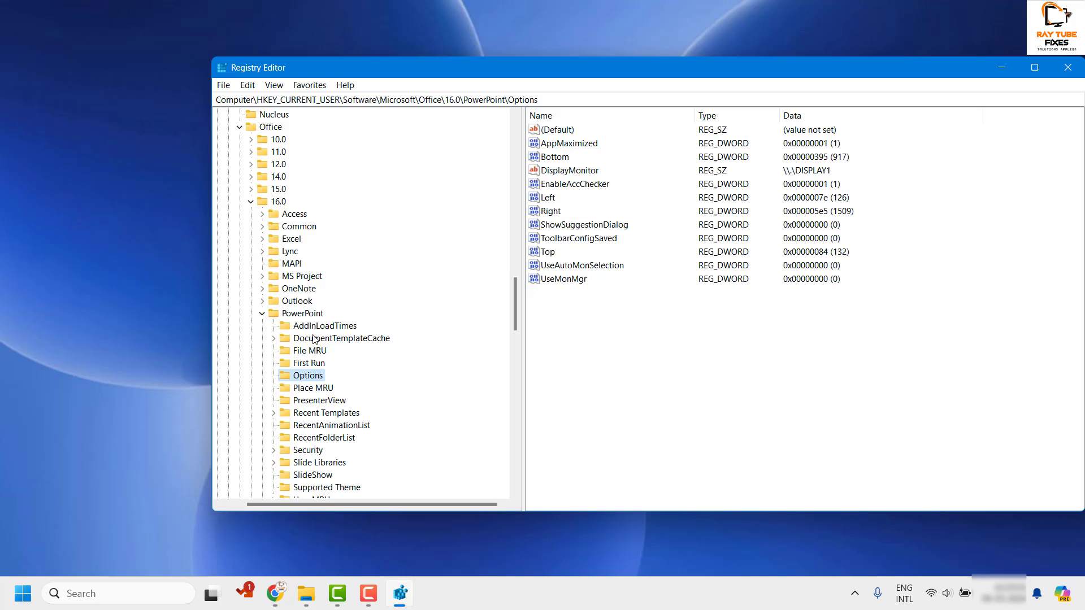
Step: Collapse the key tree from the PowerPoint key up to the five root hives at HKEY_CURRENT_USER
click(311, 314)
key(Left)
key(Left)
key(Left)
key(Left)
key(Left)
key(Left)
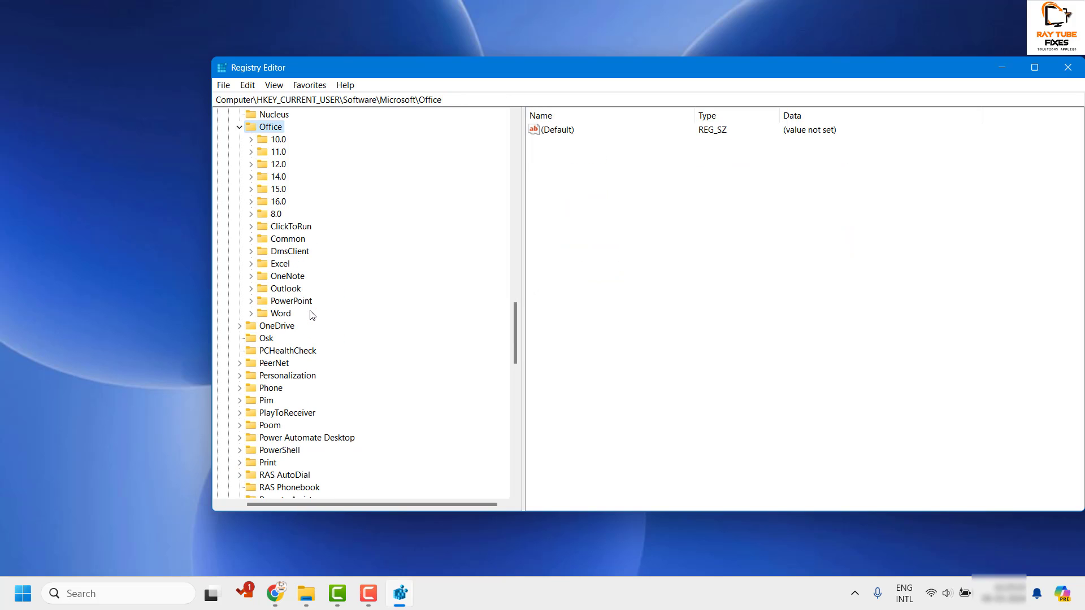
key(Left)
key(Left)
key(Left)
key(Left)
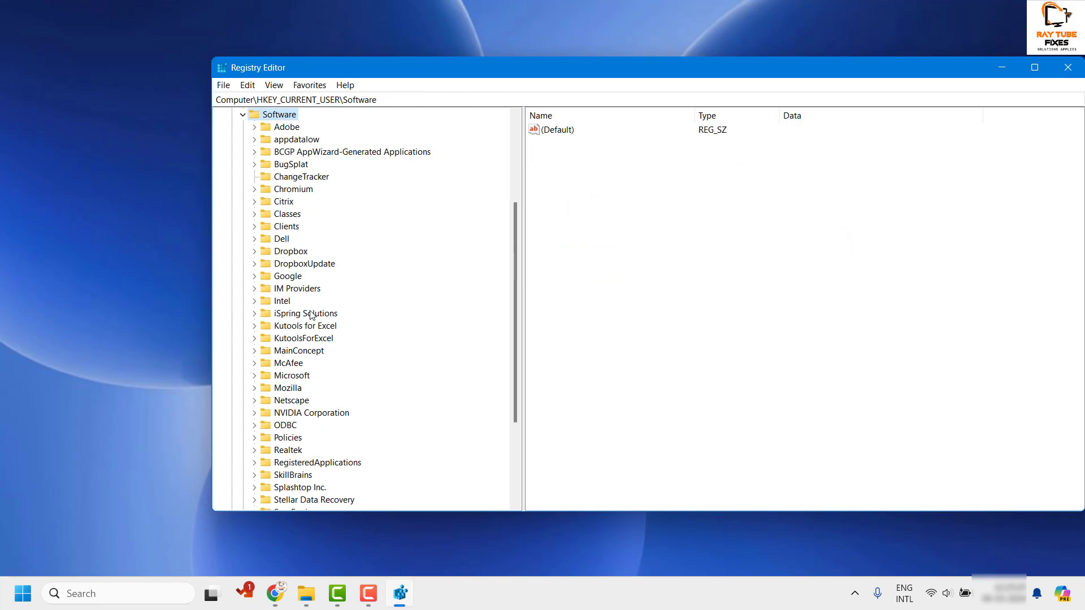
key(Left)
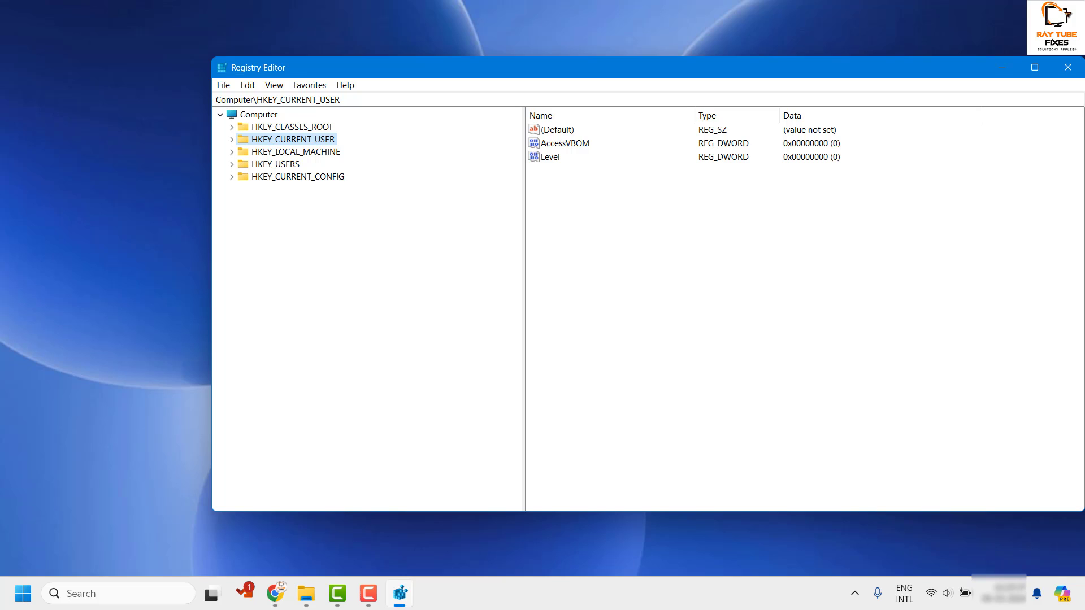
Step: Go to HKEY_CURRENT_USER\Software\Microsoft\Office\16.0\PowerPoint\Options by pasting the path into the address bar
key(alt+Tab)
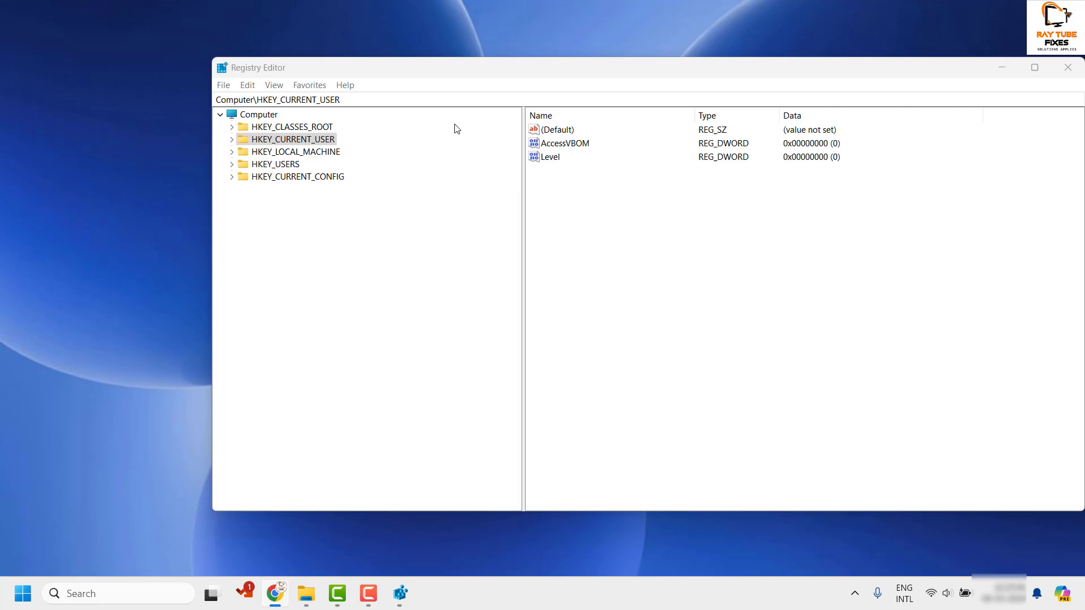
click(375, 99)
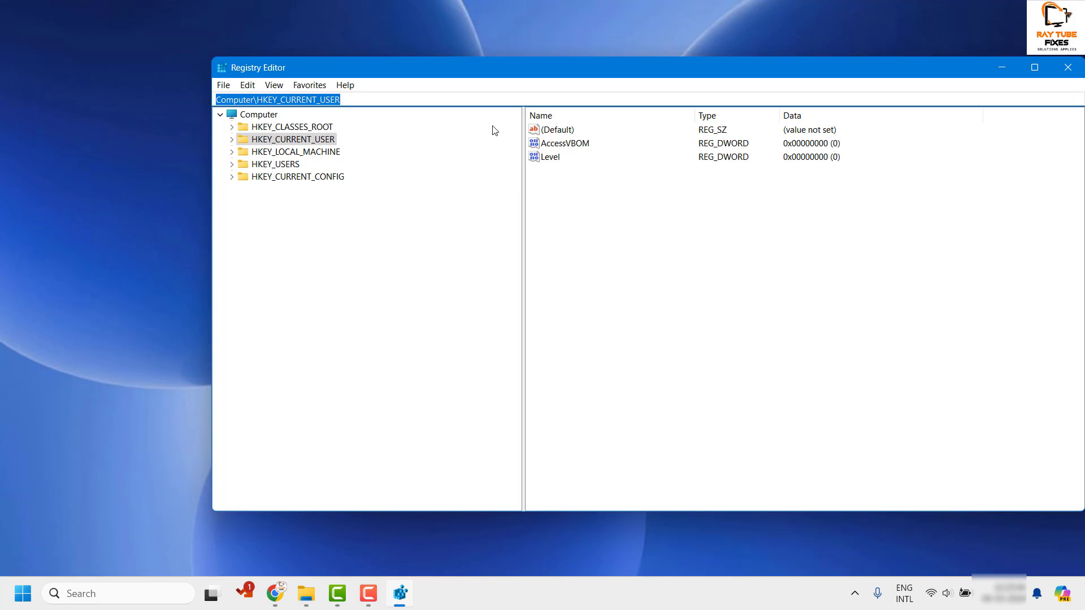
text(HKEY_CURRENT_USER\Software\Microsoft\Office\16.0\PowerPoint\Options)
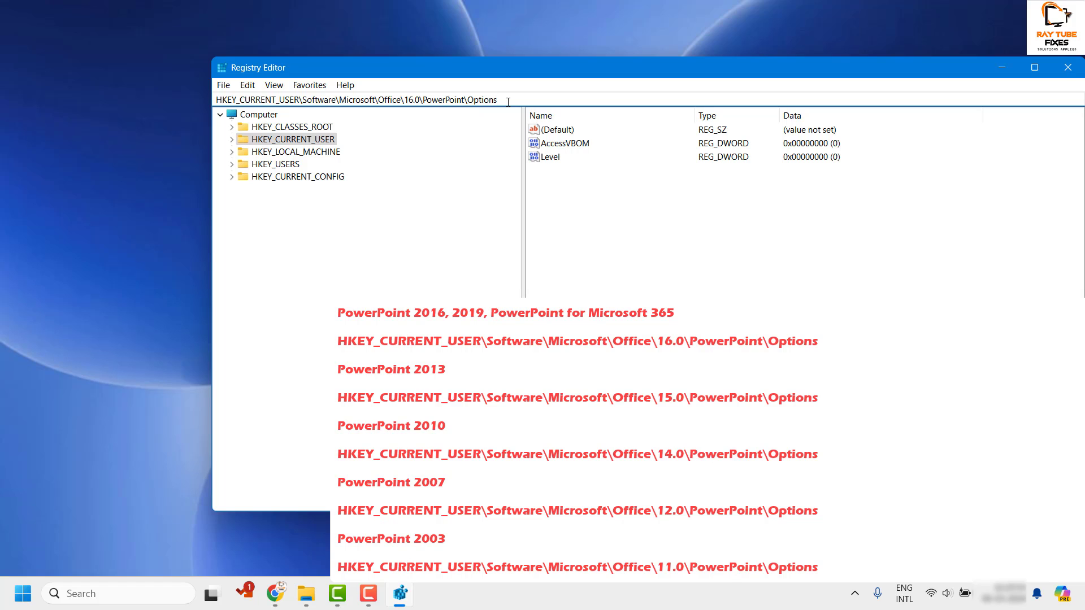
click(508, 101)
key(ctrl+a)
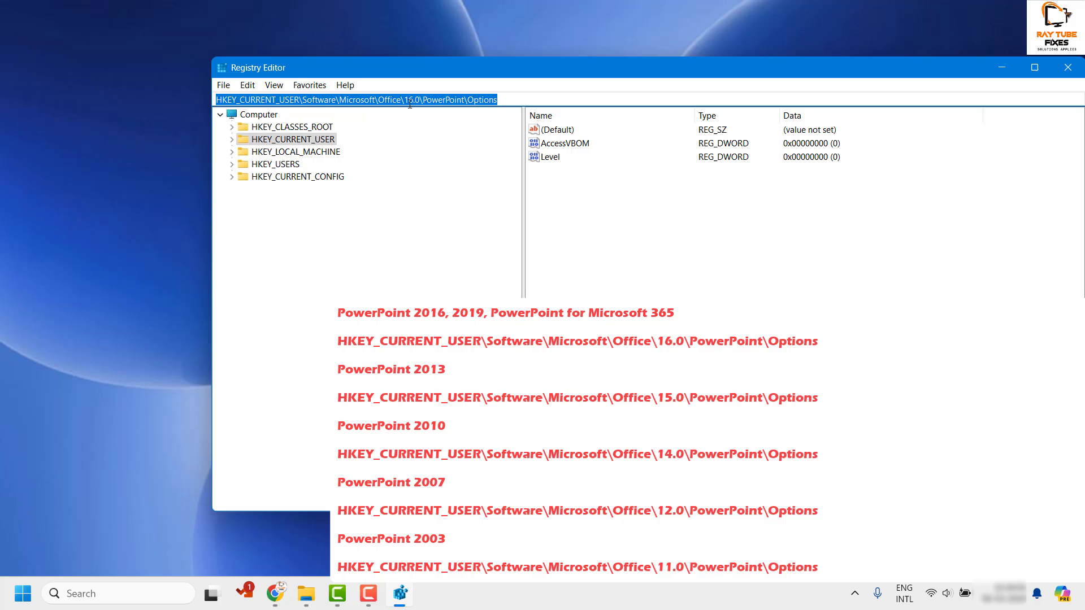
click(527, 100)
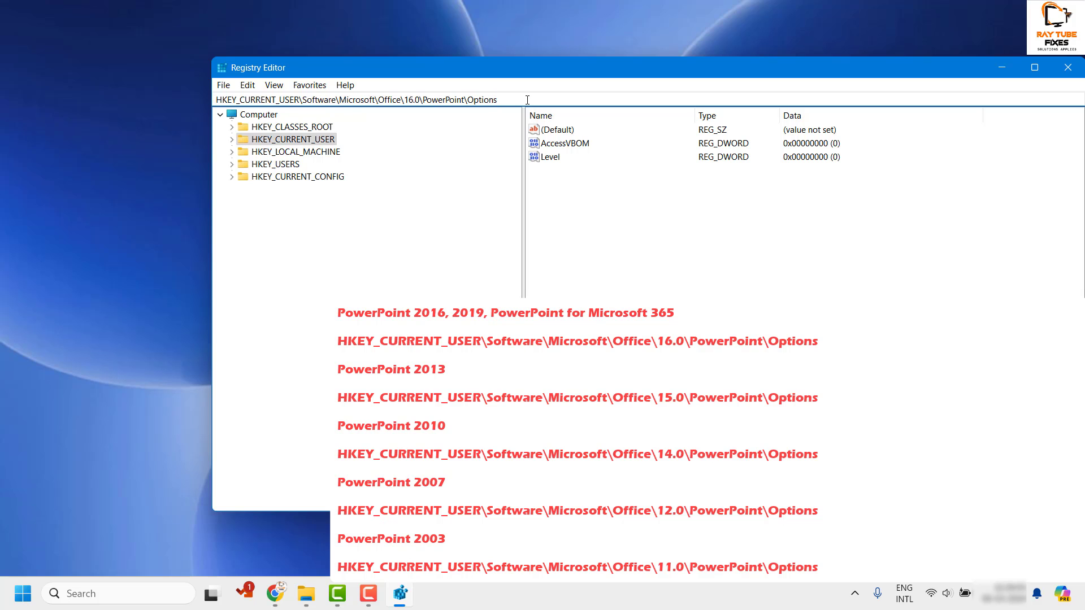
key(Return)
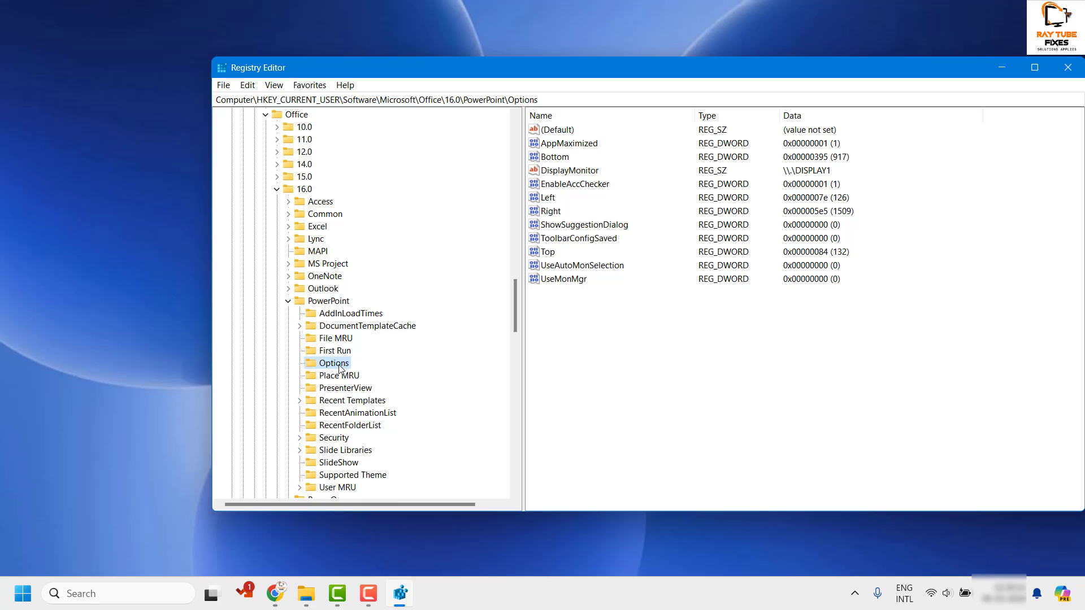
Step: Create a new DWORD (32-bit) value under the Options key
right_click(340, 368)
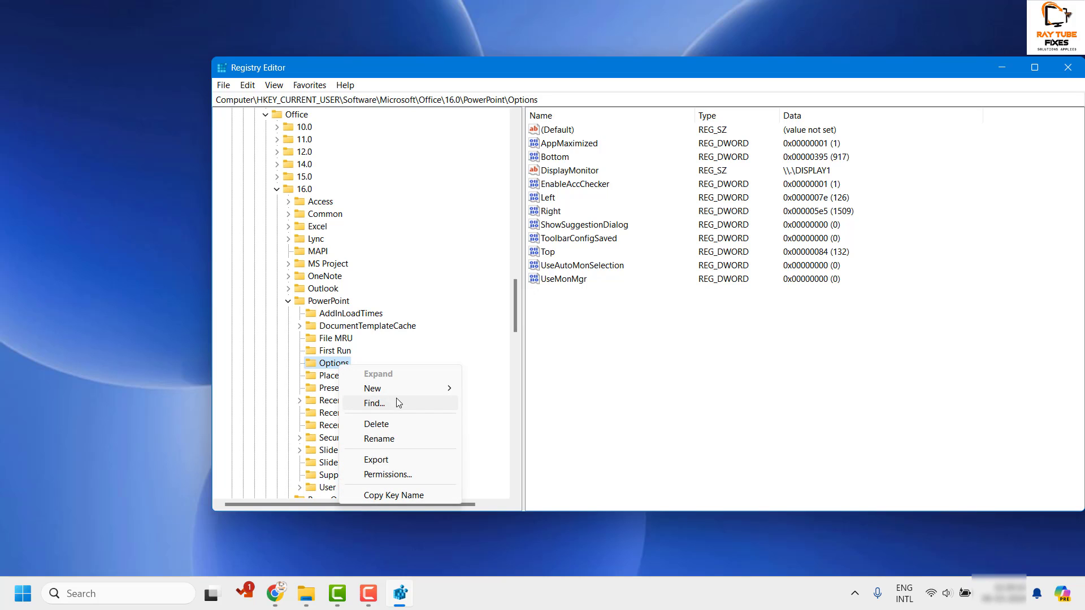
mouse_move(400, 388)
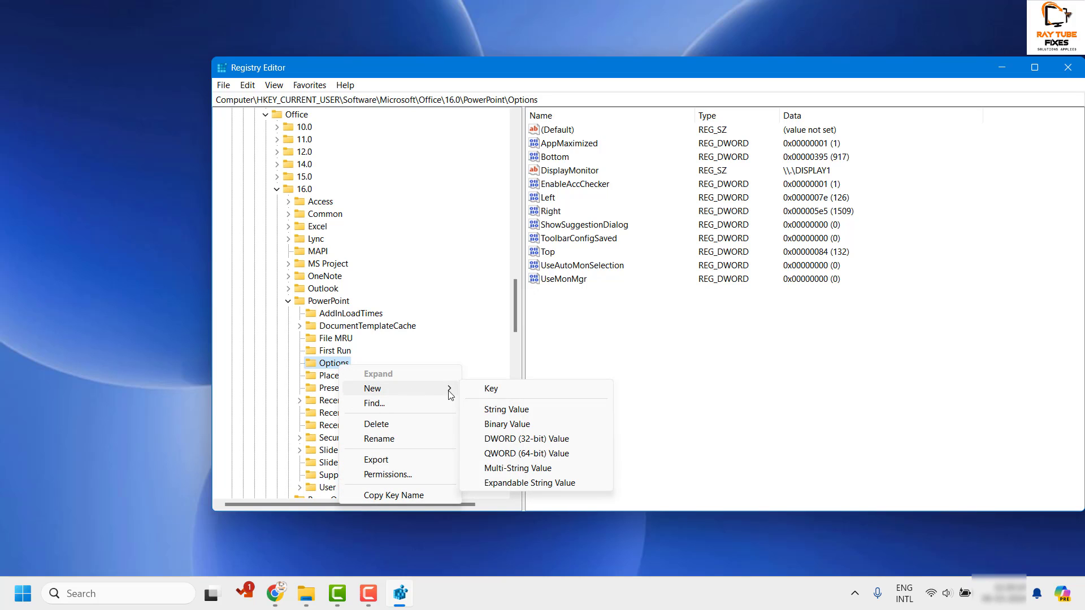
click(549, 440)
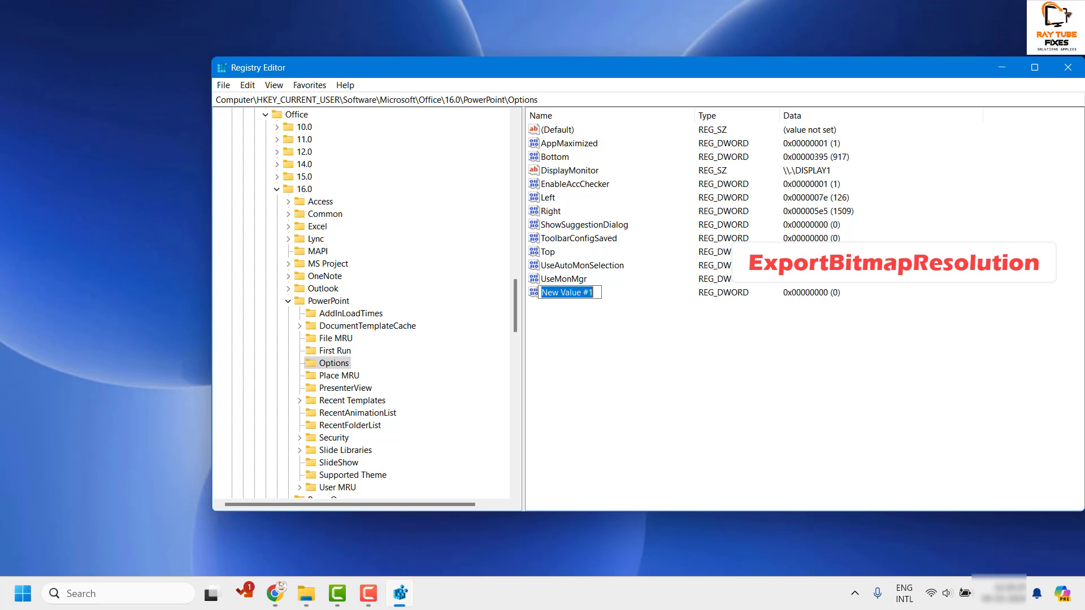
Step: Rename New Value #1 to ExportBitmapResolution
key(alt+Tab)
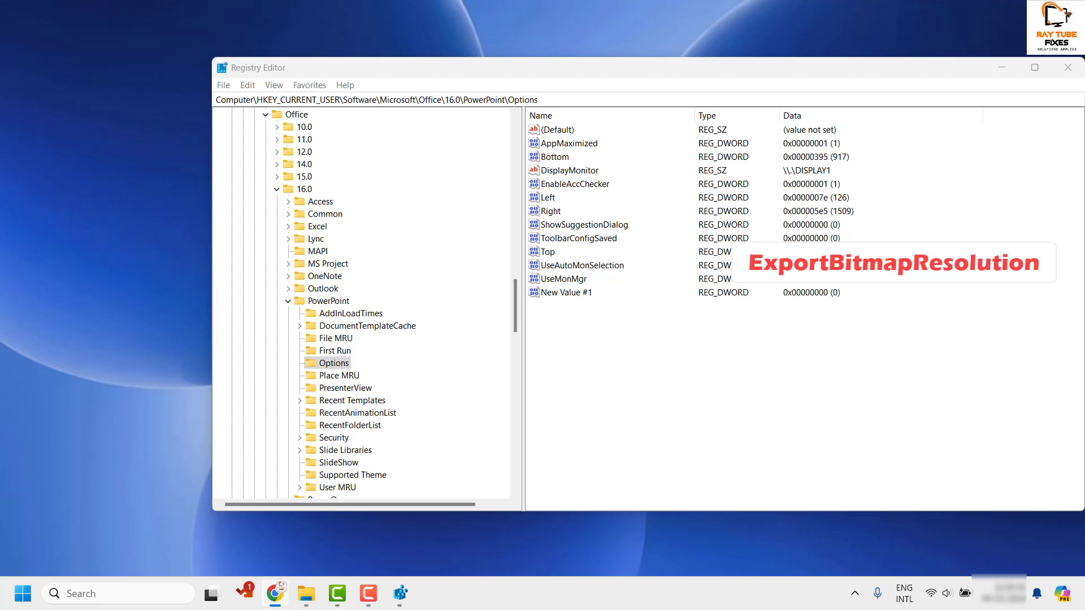
click(562, 299)
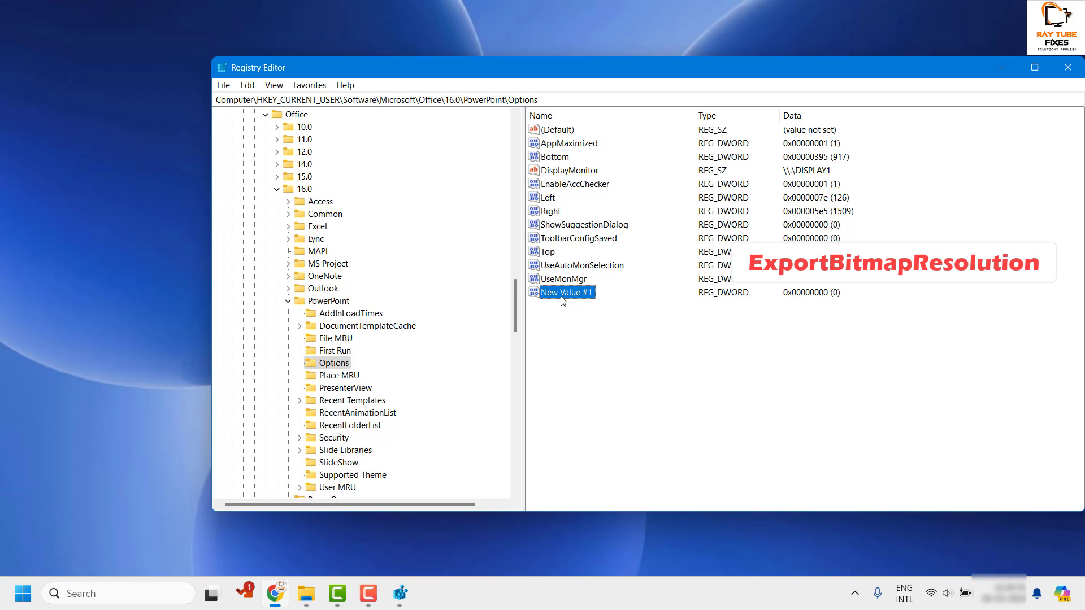
right_click(562, 299)
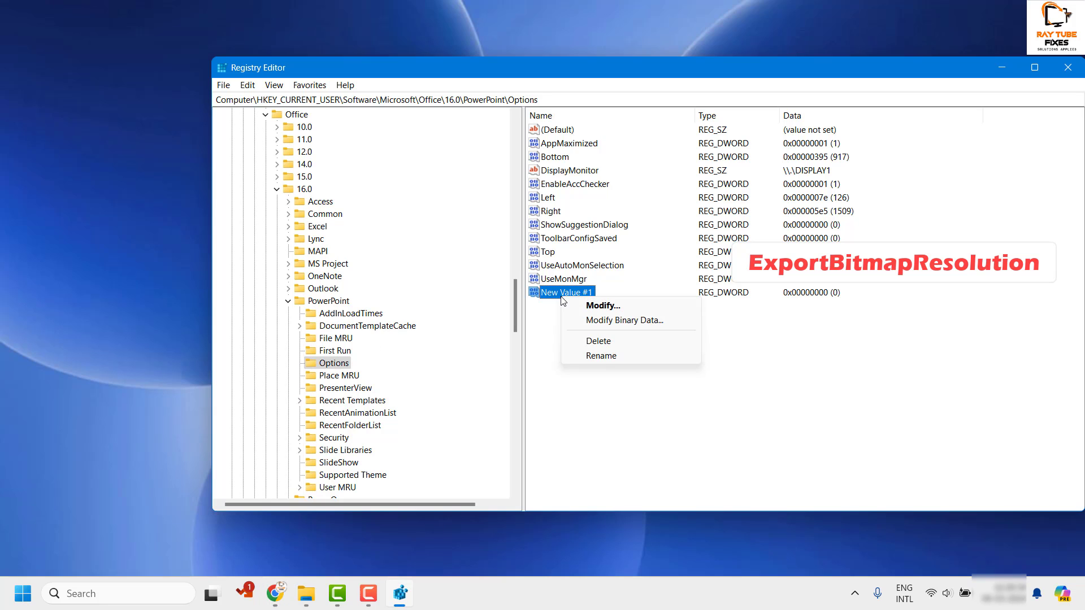
click(600, 357)
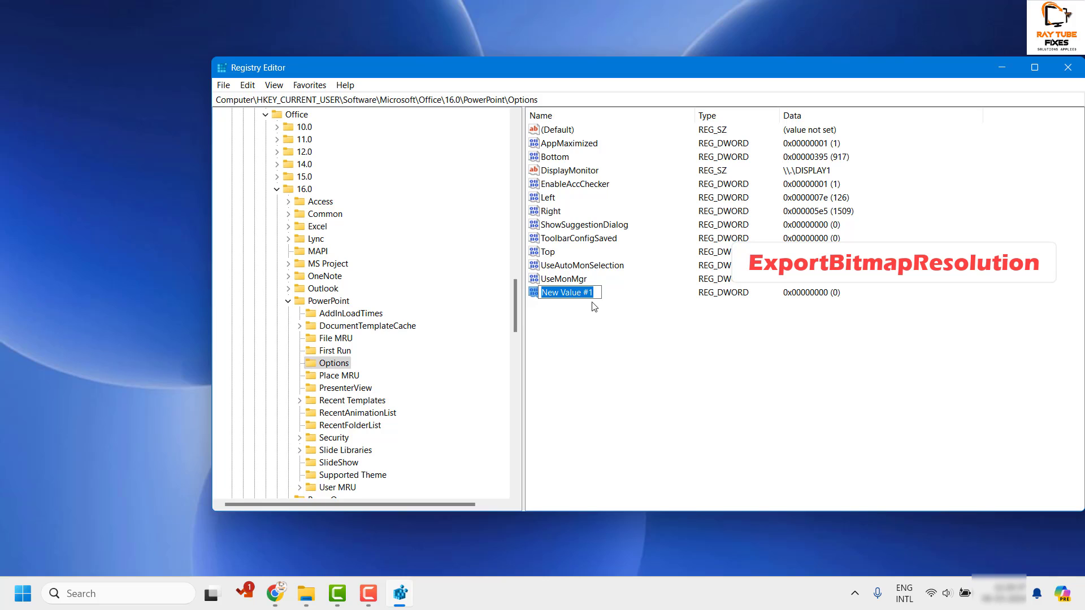
text(ExportBitmapResolution)
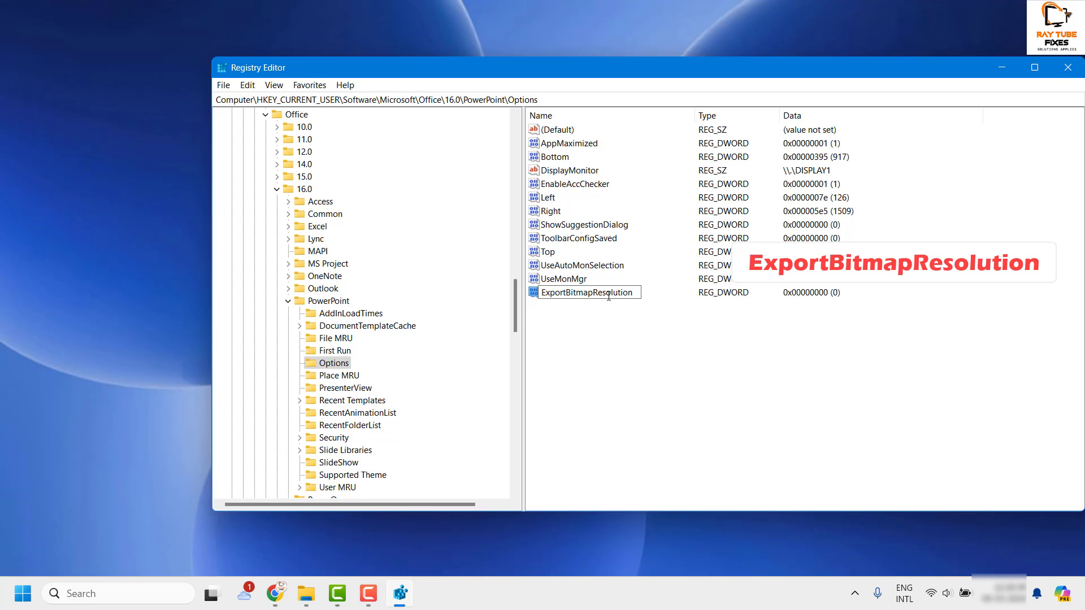
key(Return)
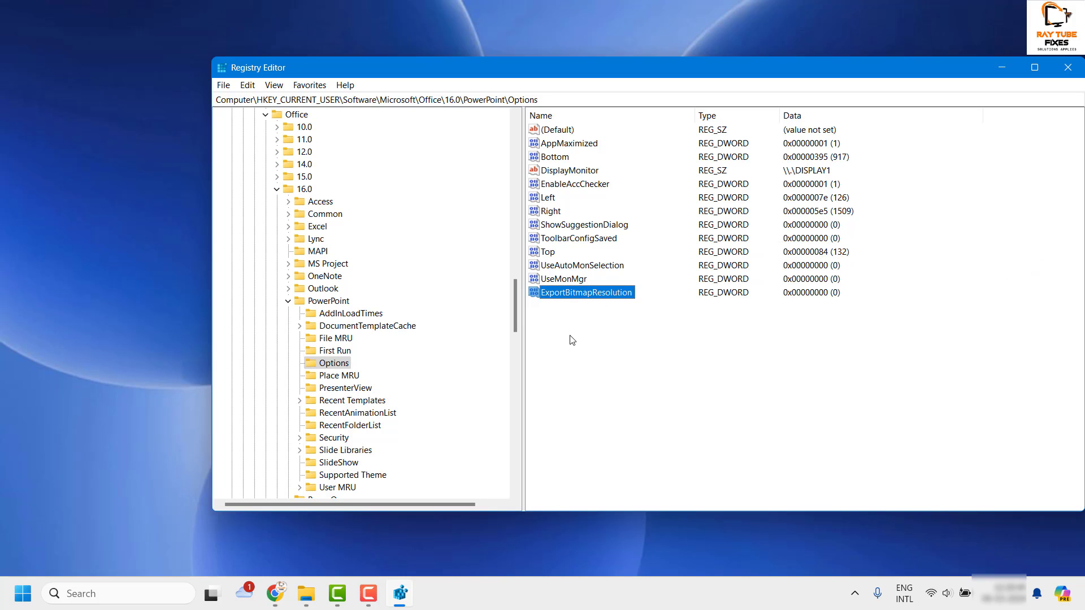
Step: Set ExportBitmapResolution's data to decimal 300 (0x0000012c)
double_click(599, 294)
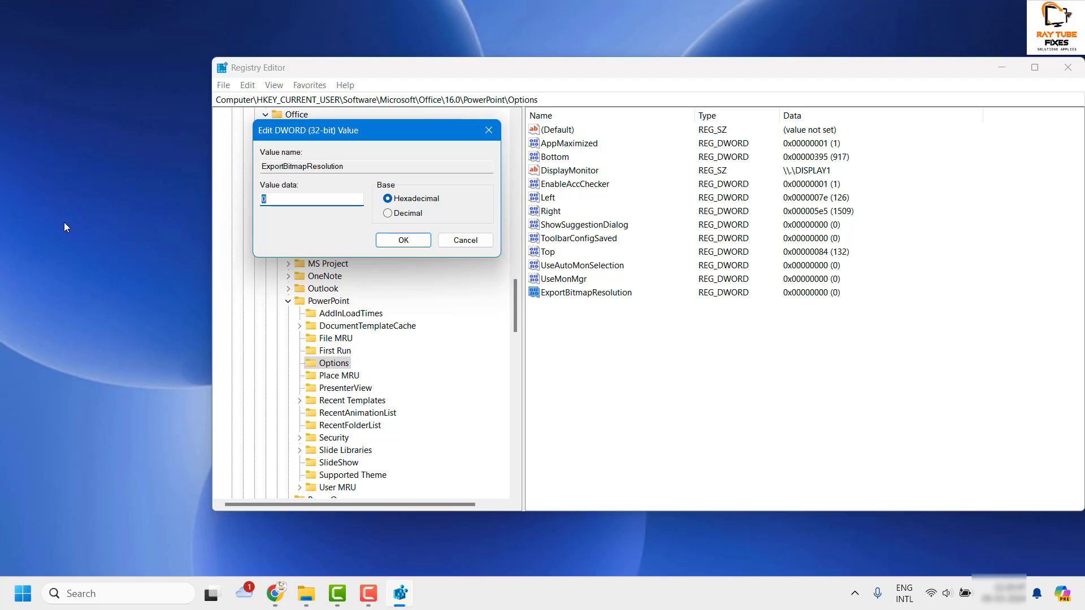
click(387, 213)
click(413, 203)
click(388, 217)
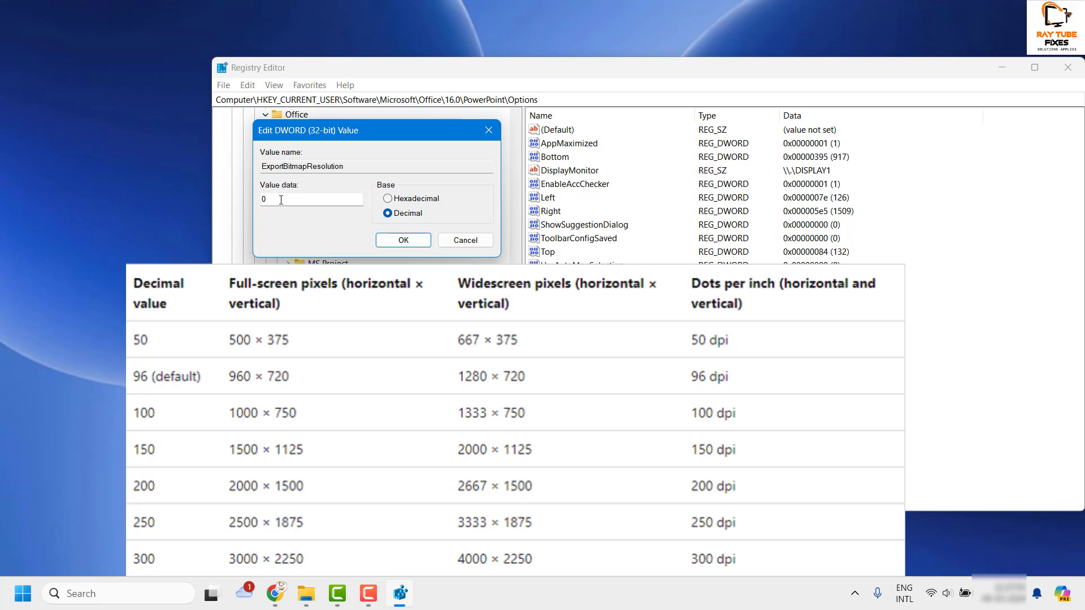
drag(281, 199, 197, 199)
text(300)
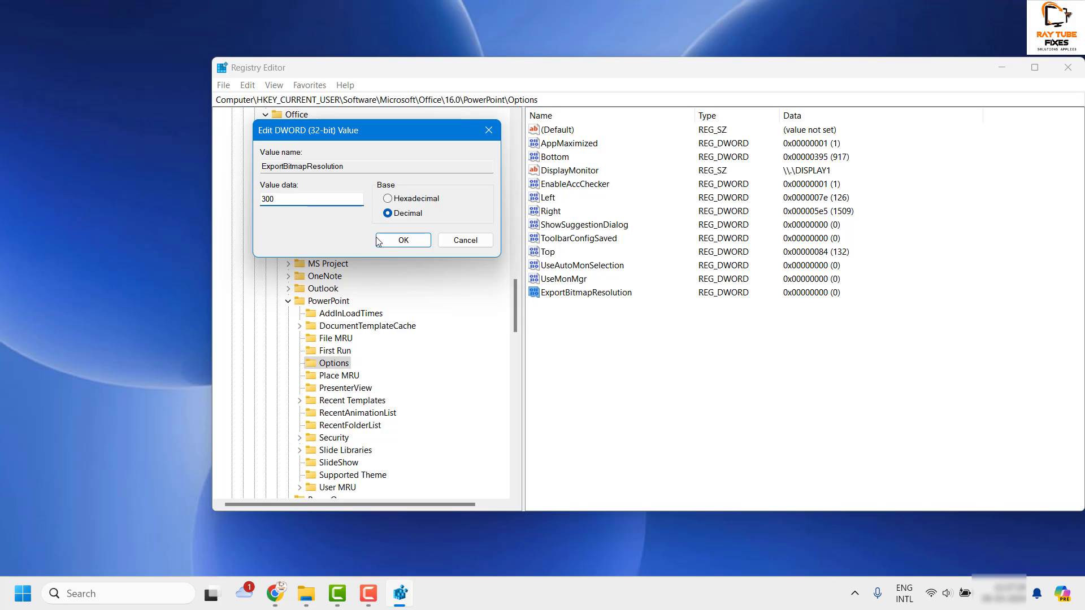
click(396, 243)
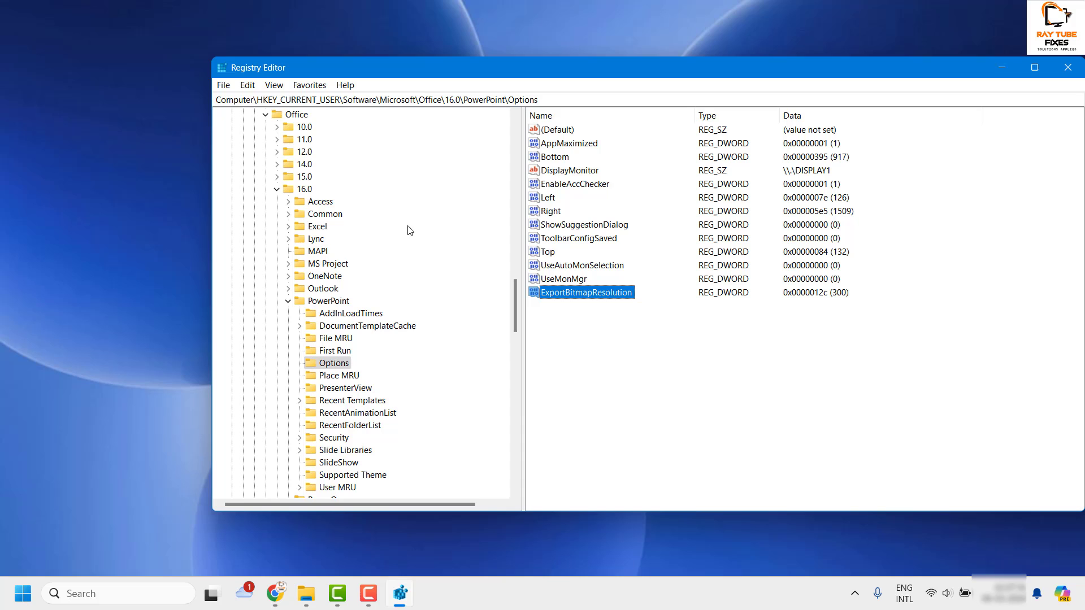
Step: Minimize Registry Editor and launch PowerPoint with powerpnt from the Run box
click(1001, 67)
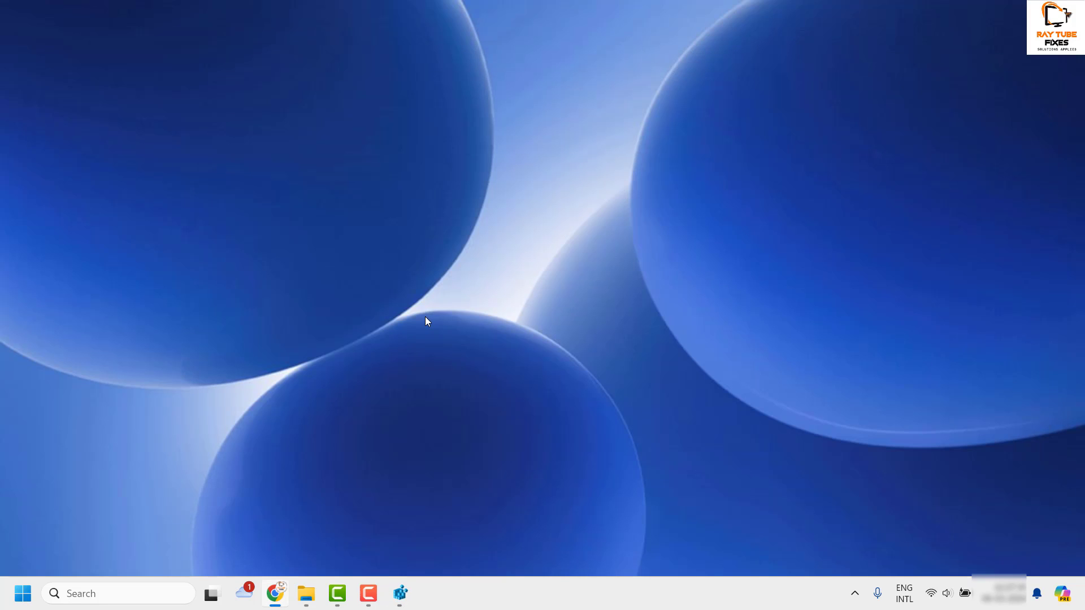
key(super+r)
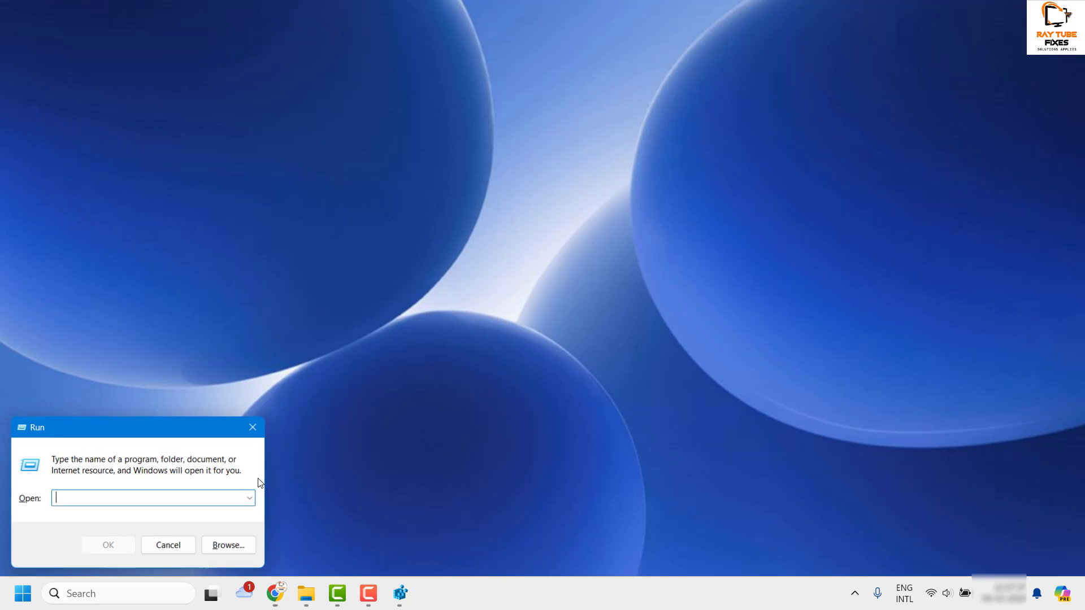
text(powerpnt)
key(Return)
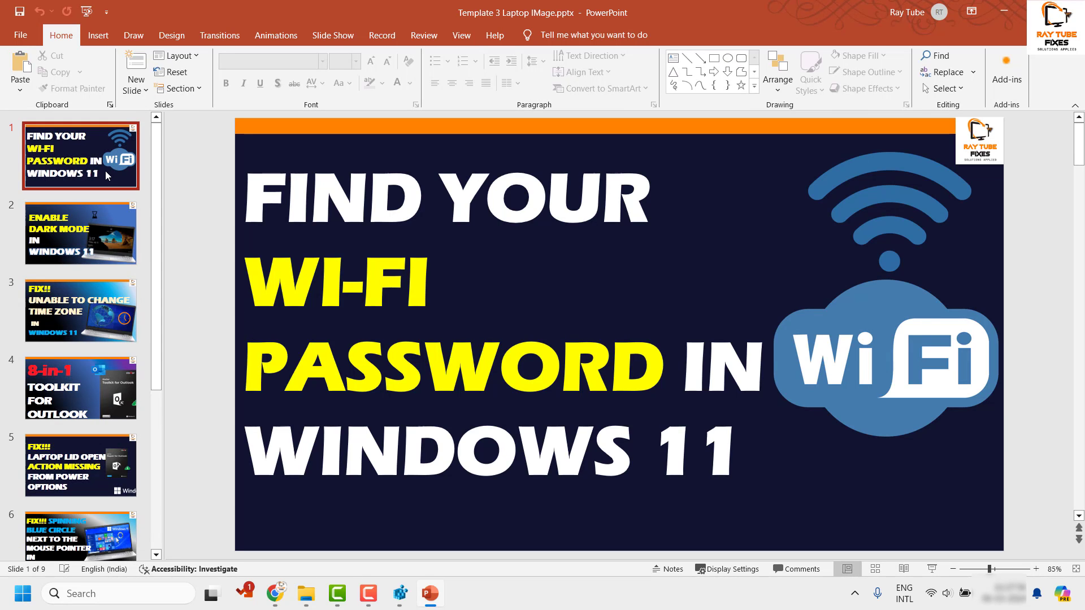
Step: With slide 1 selected, show the Export > Change File Type options, including PNG
click(106, 172)
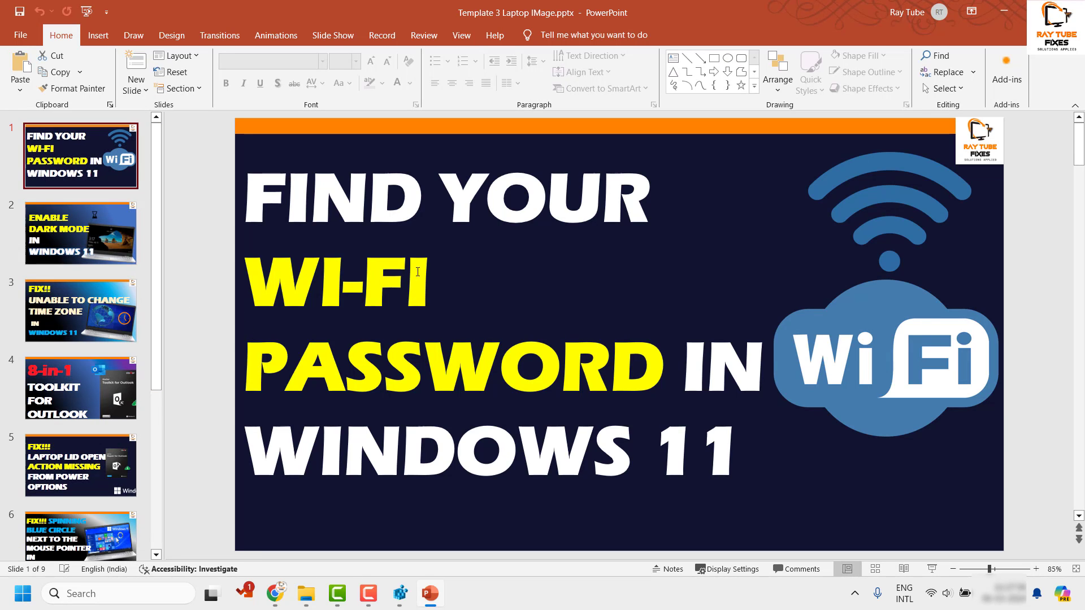
click(21, 38)
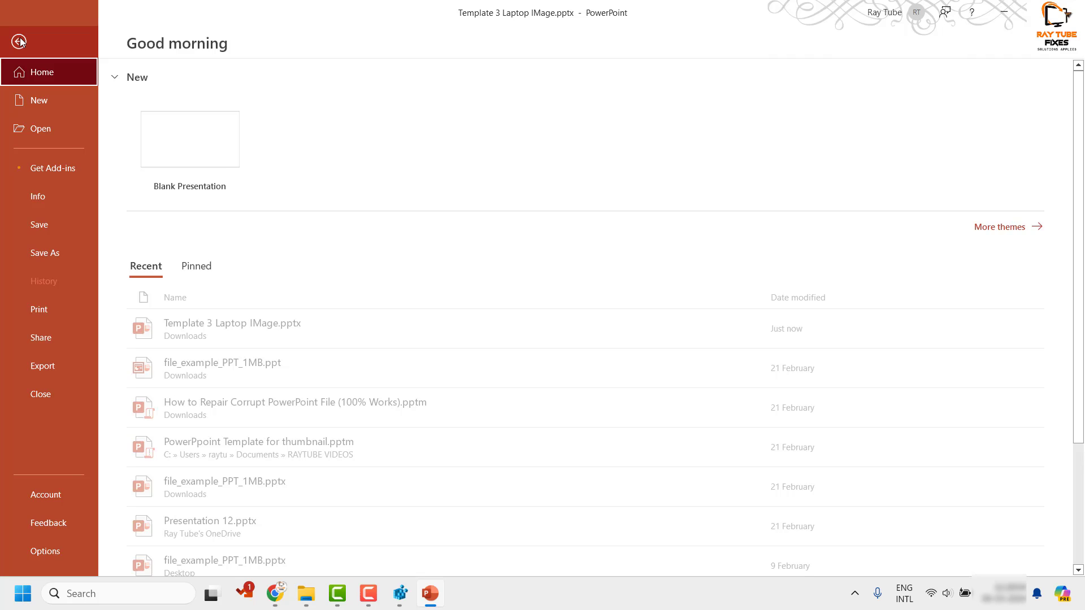
click(20, 41)
click(21, 37)
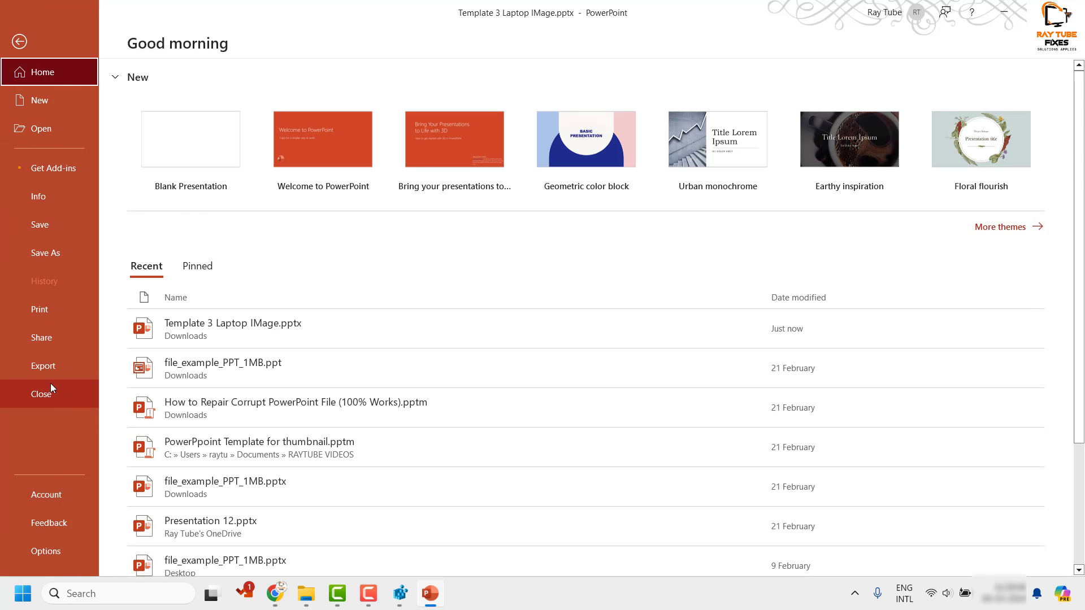
click(48, 369)
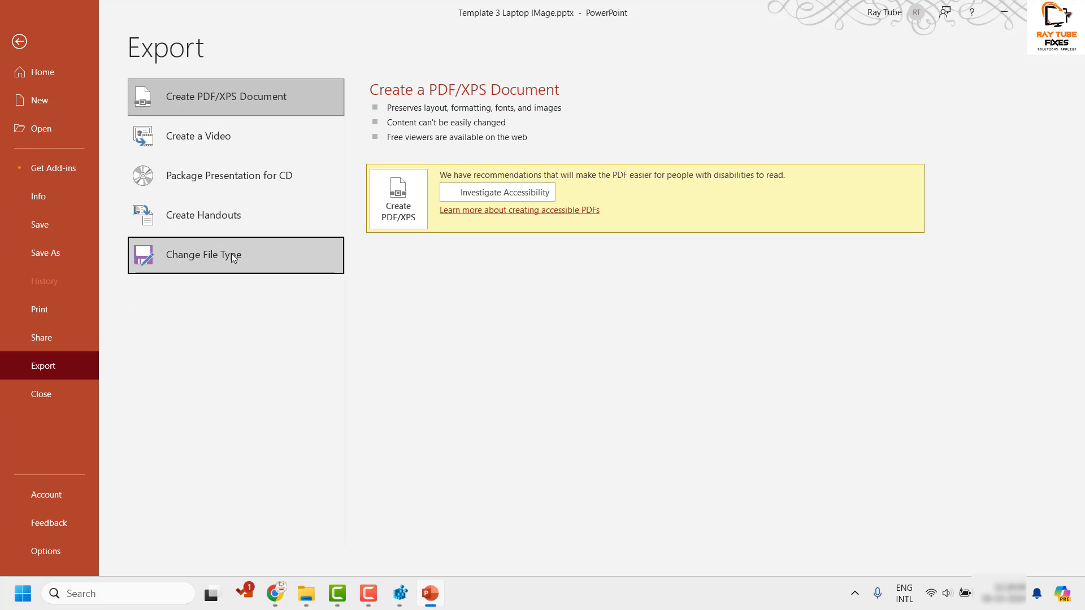
click(230, 255)
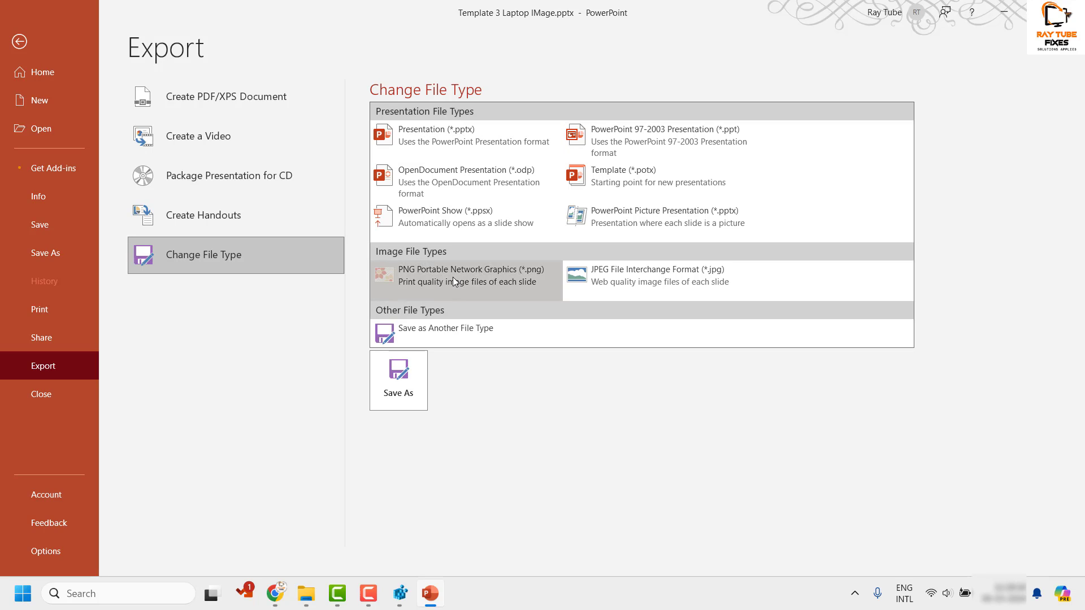
Step: Save the slide as a PNG named 'Test 300 DPI.png' in Downloads
key(Escape)
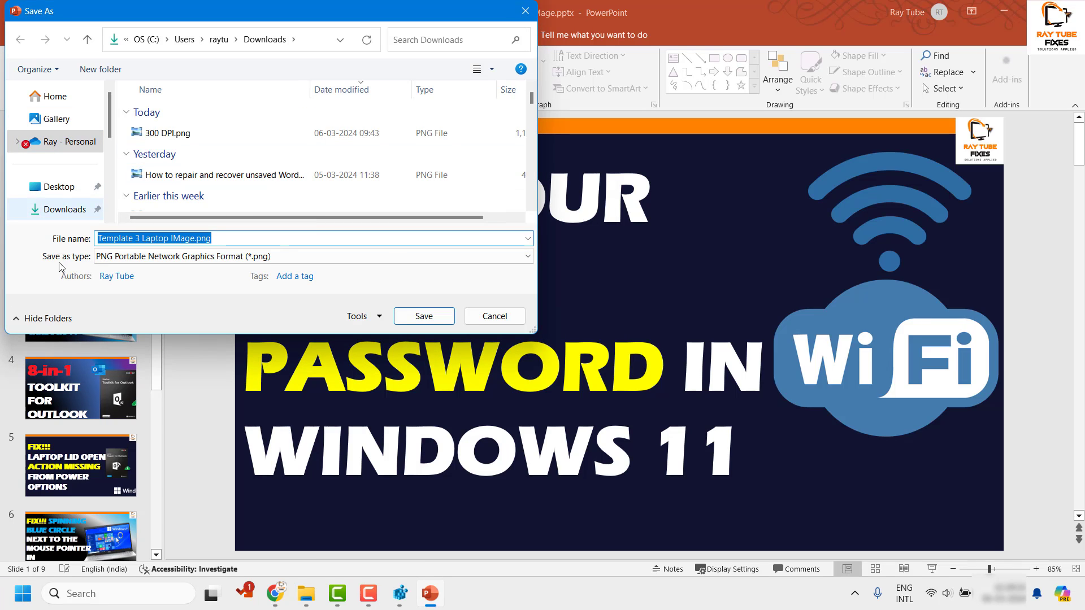
click(64, 211)
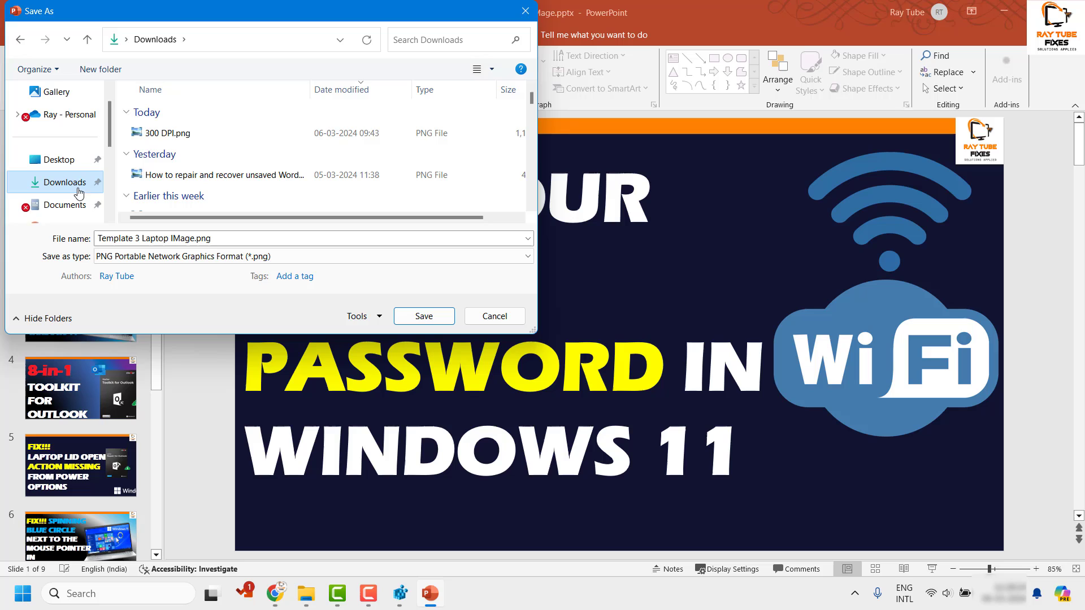
click(57, 205)
click(64, 159)
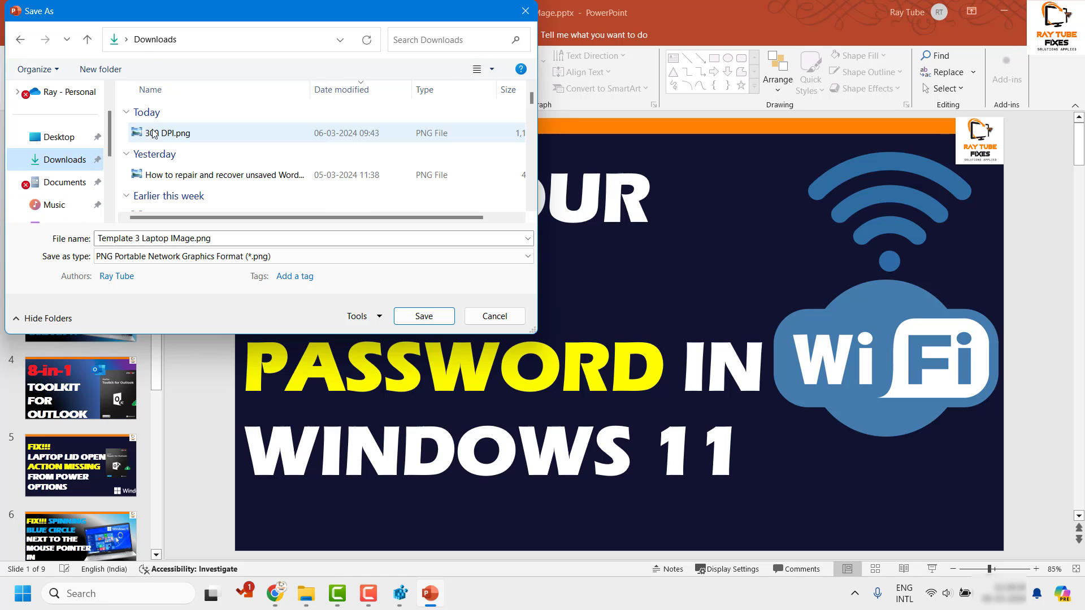
click(154, 134)
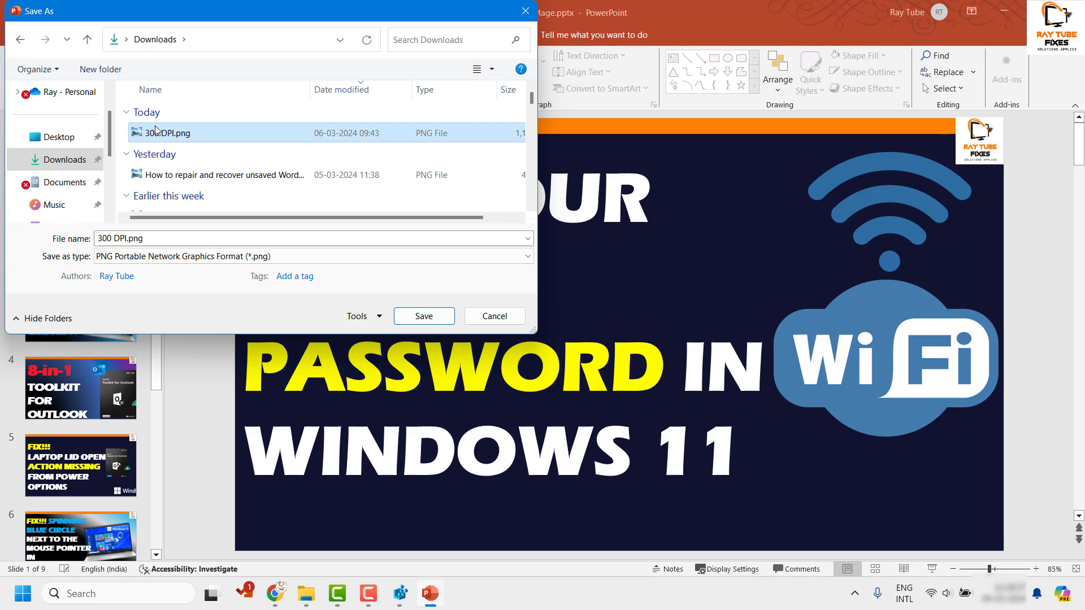
click(150, 238)
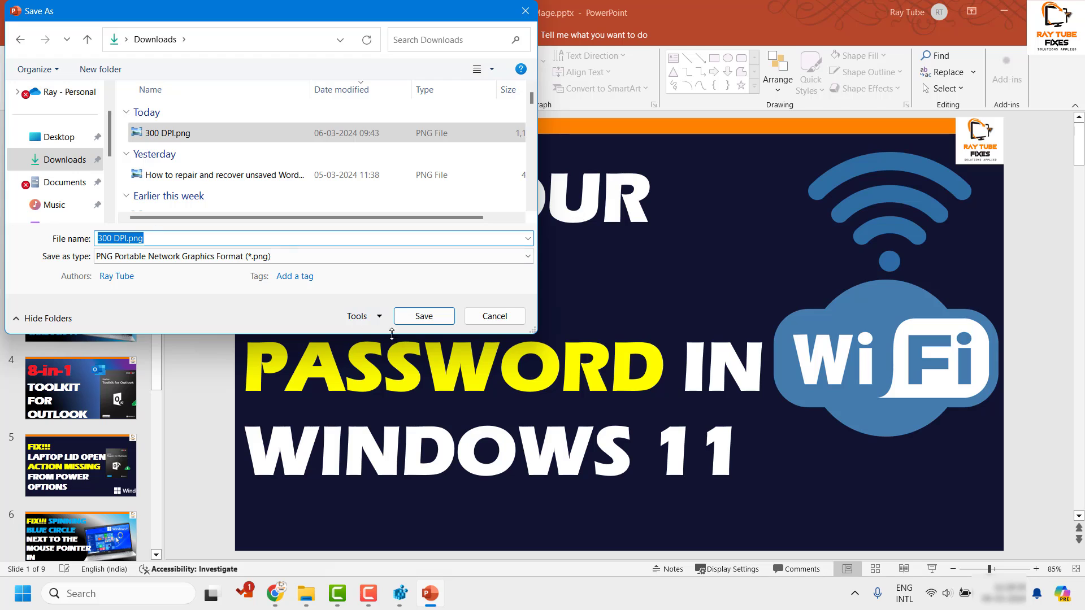
click(104, 237)
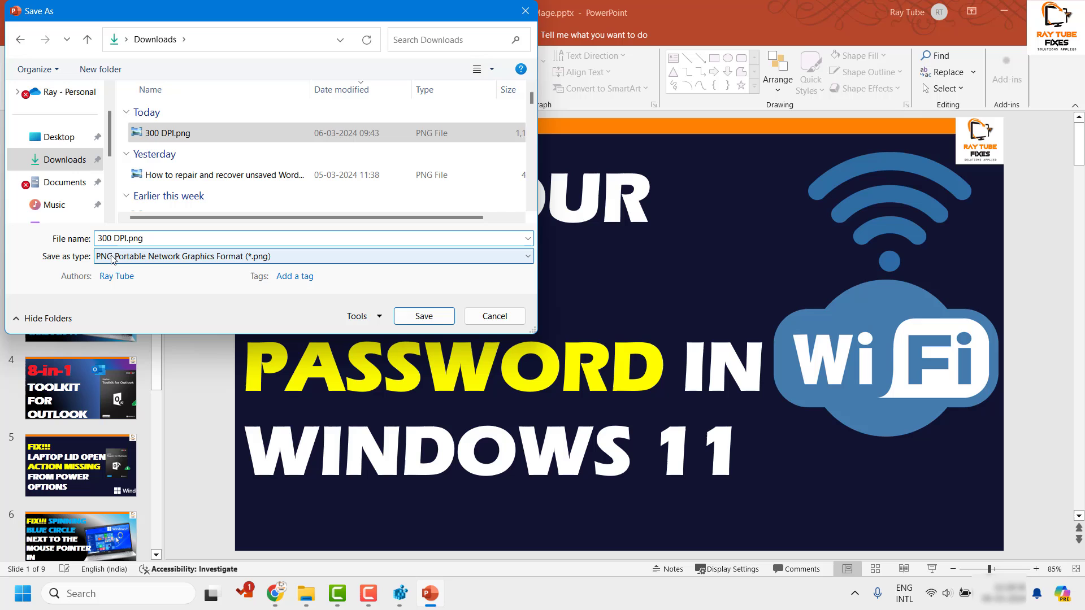
text(Test)
click(431, 324)
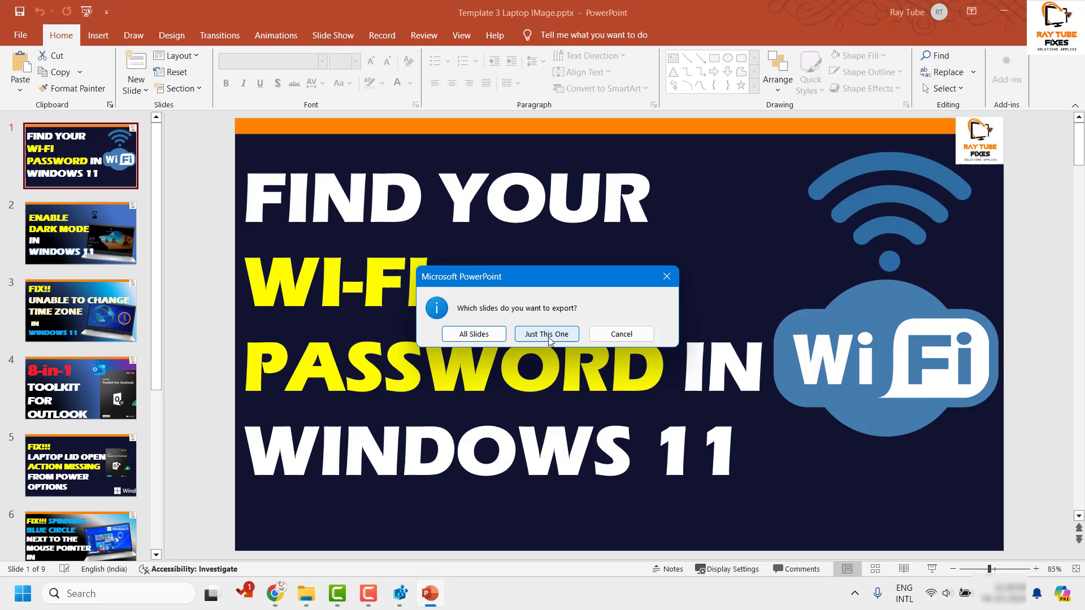
Step: Choose Just This One to export only the current slide
click(550, 338)
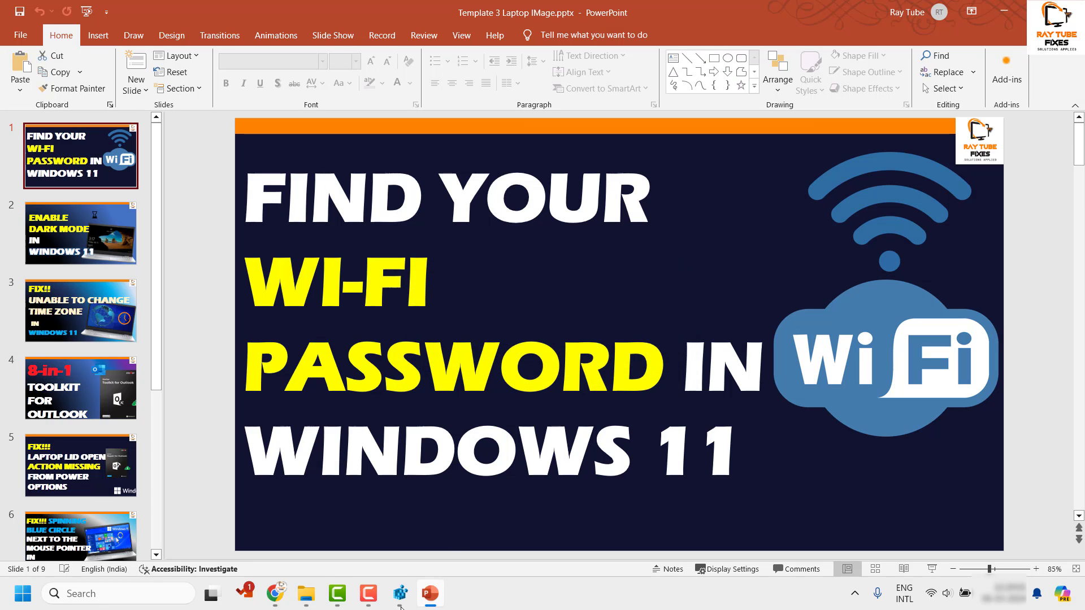
Step: Open File Explorer at the Downloads folder
key(super+d)
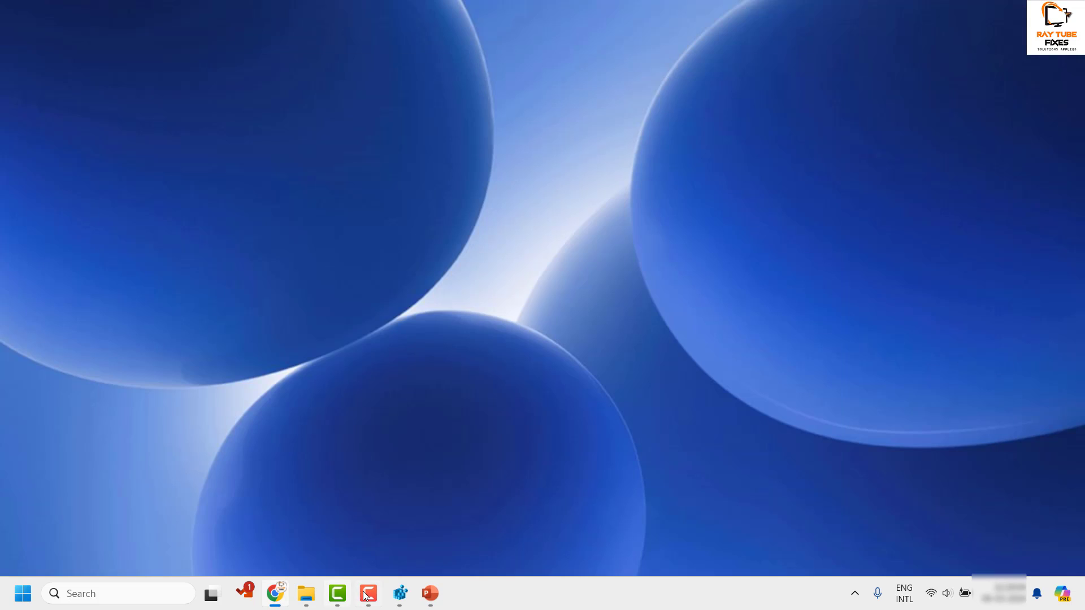
click(311, 601)
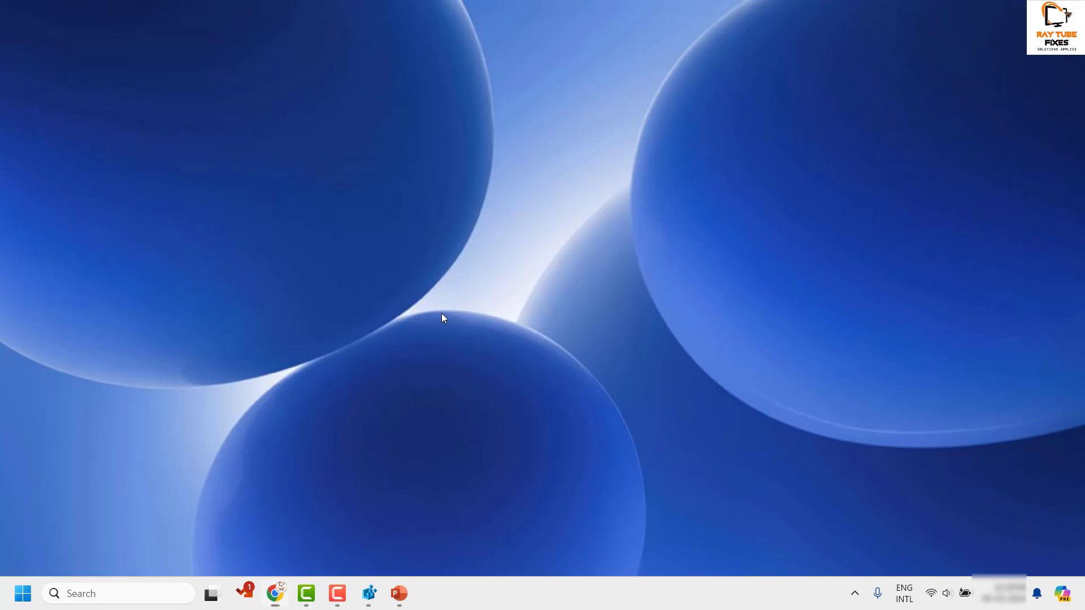
key(super+r)
click(266, 423)
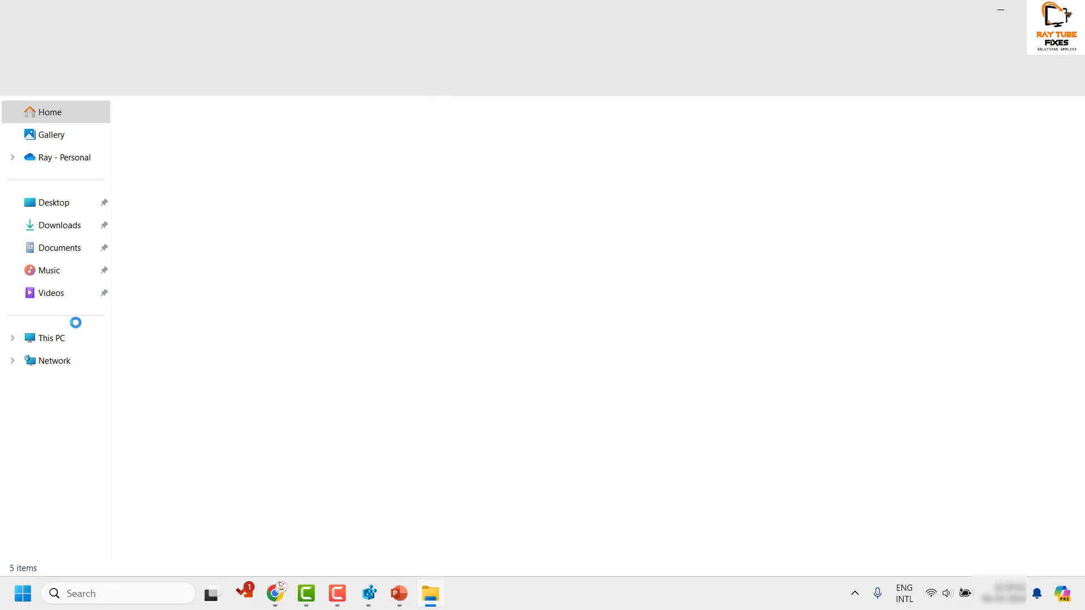
click(62, 229)
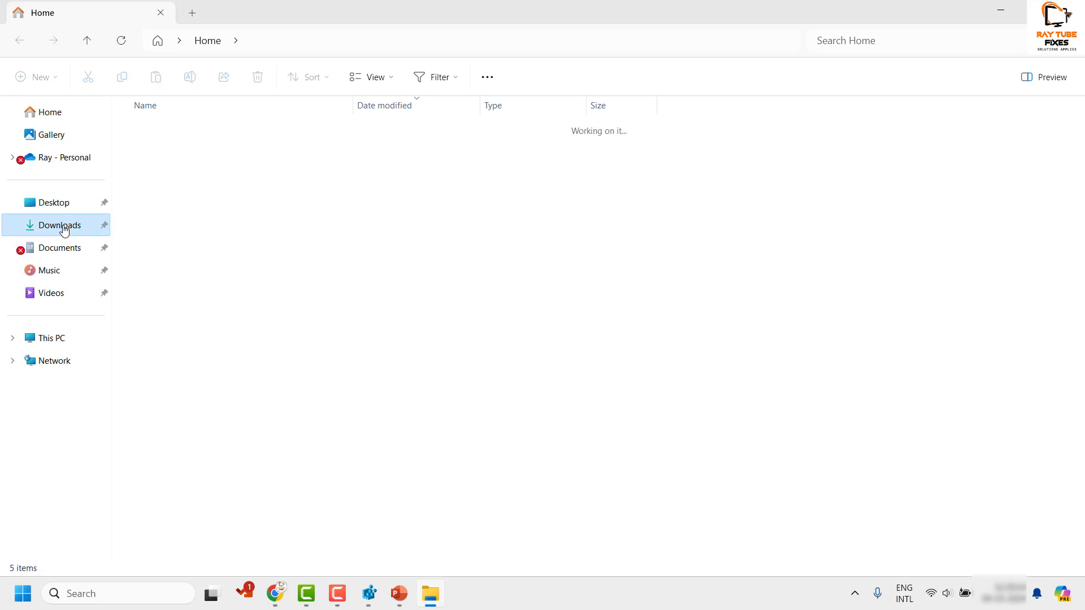
Step: Show the Details properties of Test 300 DPI.png, reporting 4000 x 2250 pixels
click(161, 151)
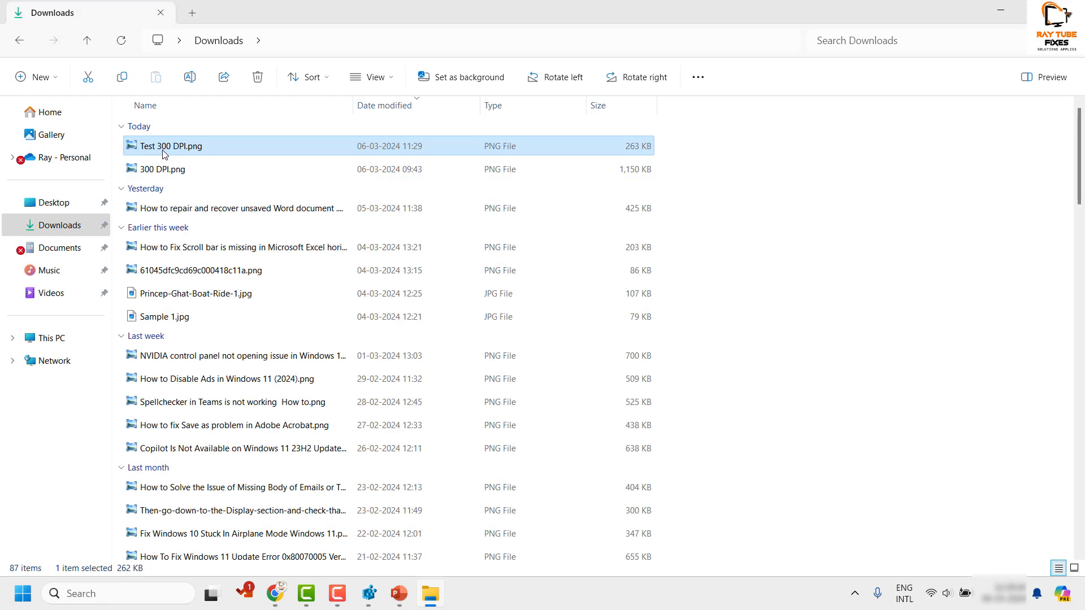
right_click(172, 148)
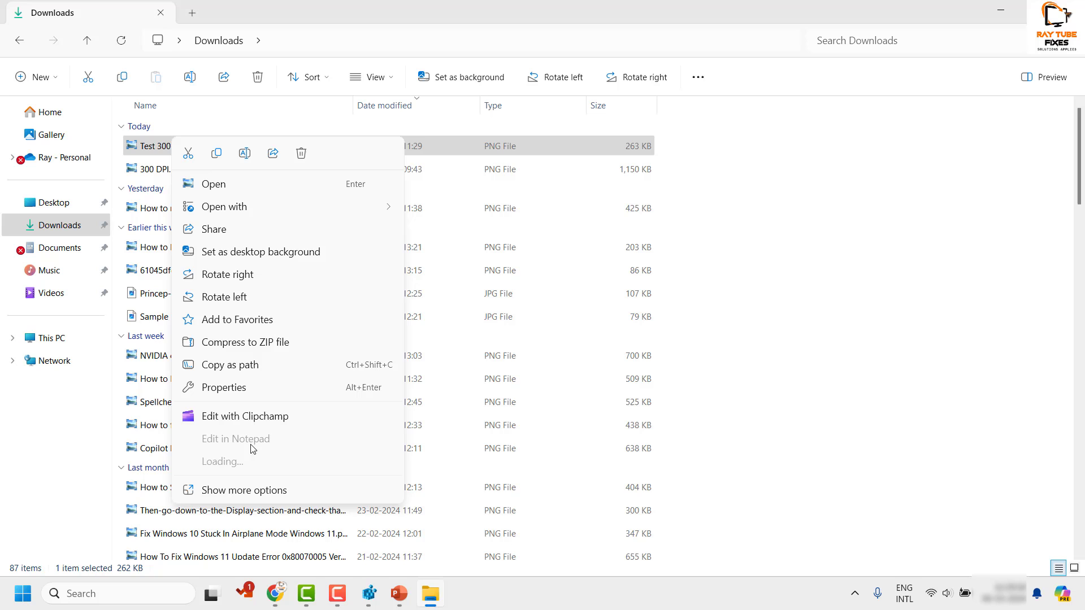
click(224, 387)
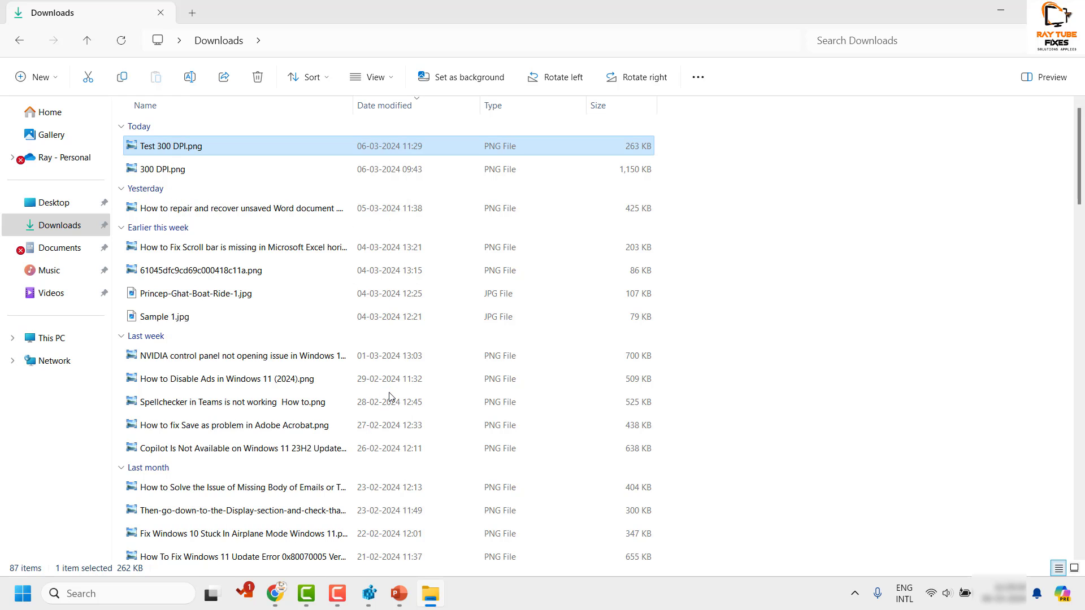
click(274, 179)
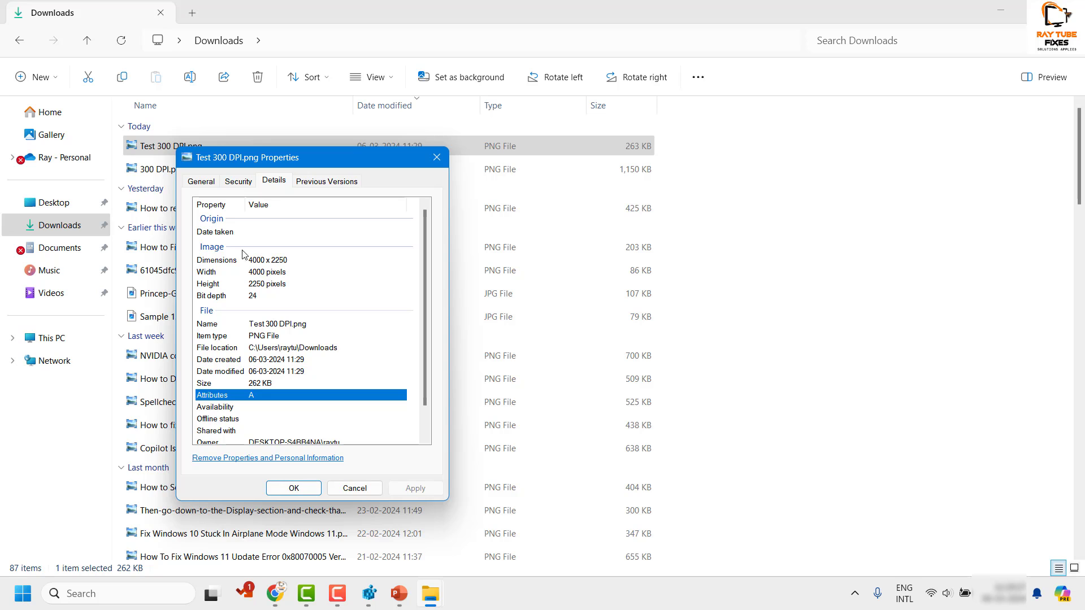
drag(333, 152, 805, 103)
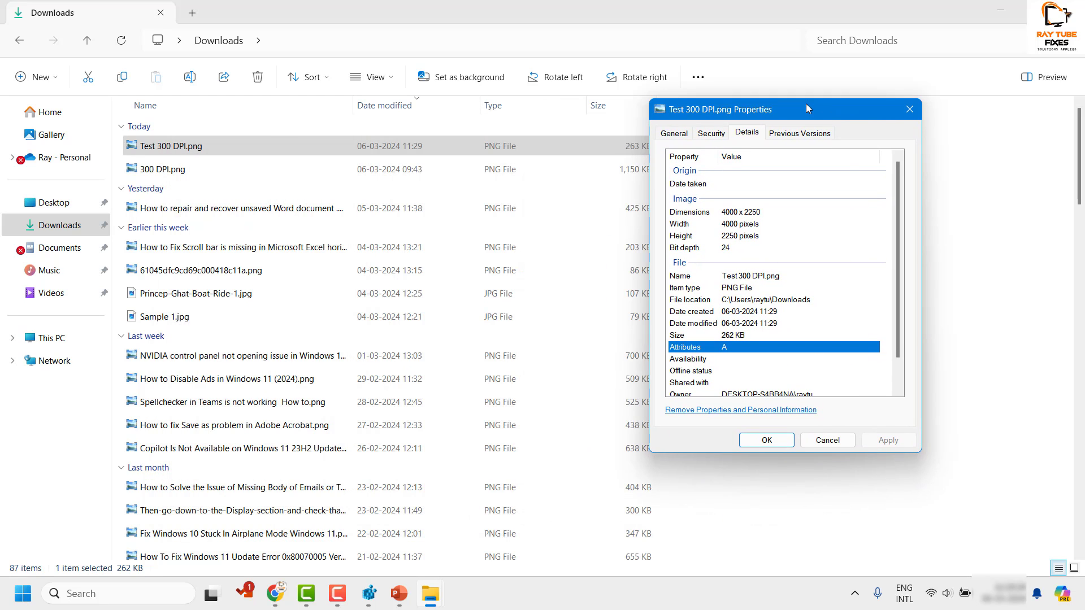
Step: Open the NVIDIA control panel screenshot's Details properties, showing 1280 x 720 pixels
click(182, 360)
right_click(189, 359)
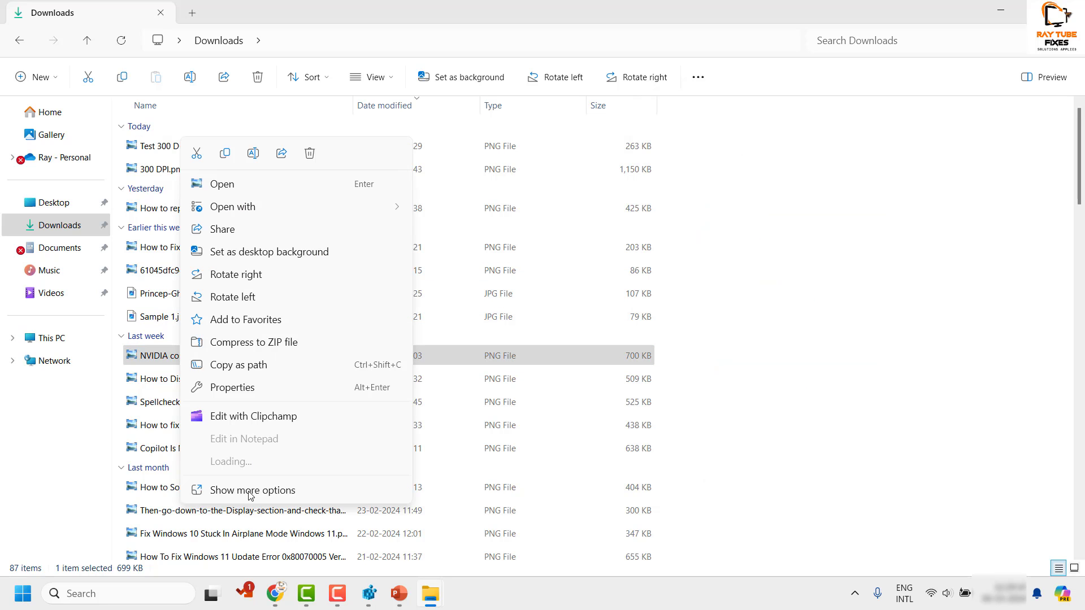
key(Escape)
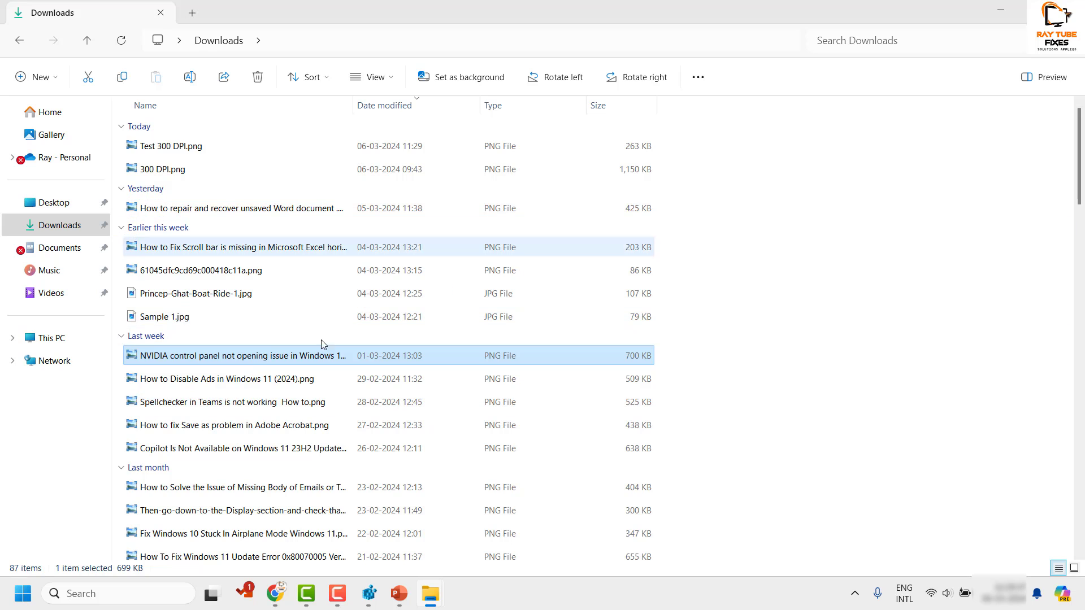
right_click(255, 364)
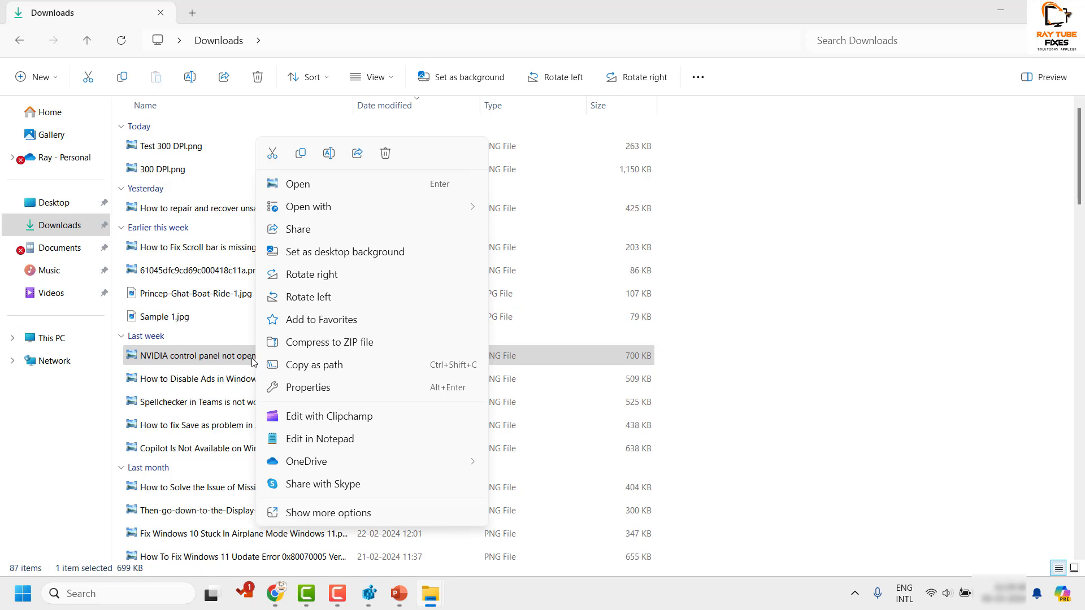
click(320, 518)
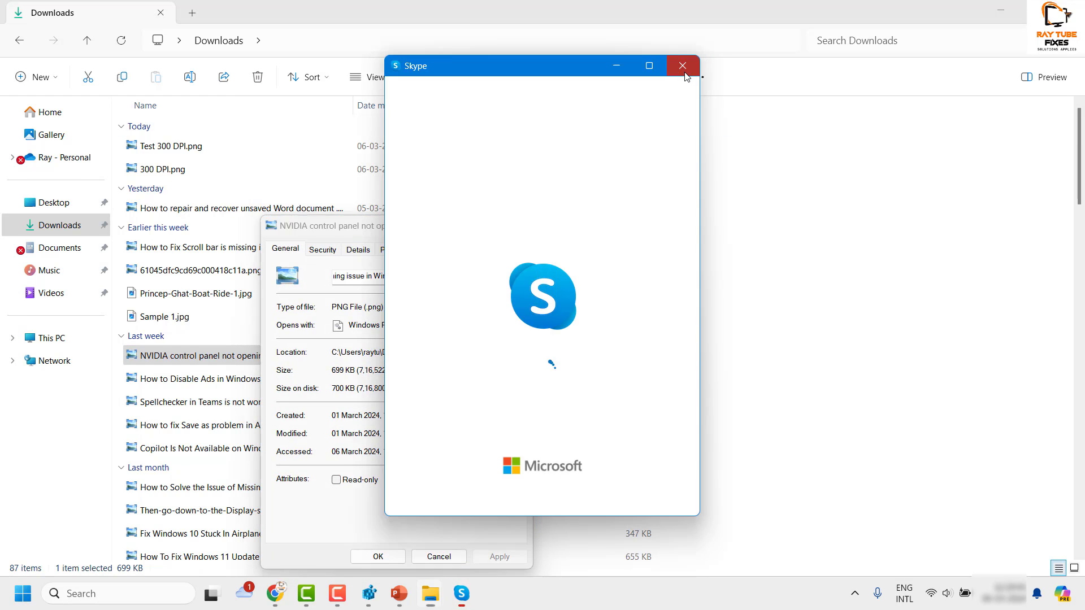
click(682, 66)
click(369, 251)
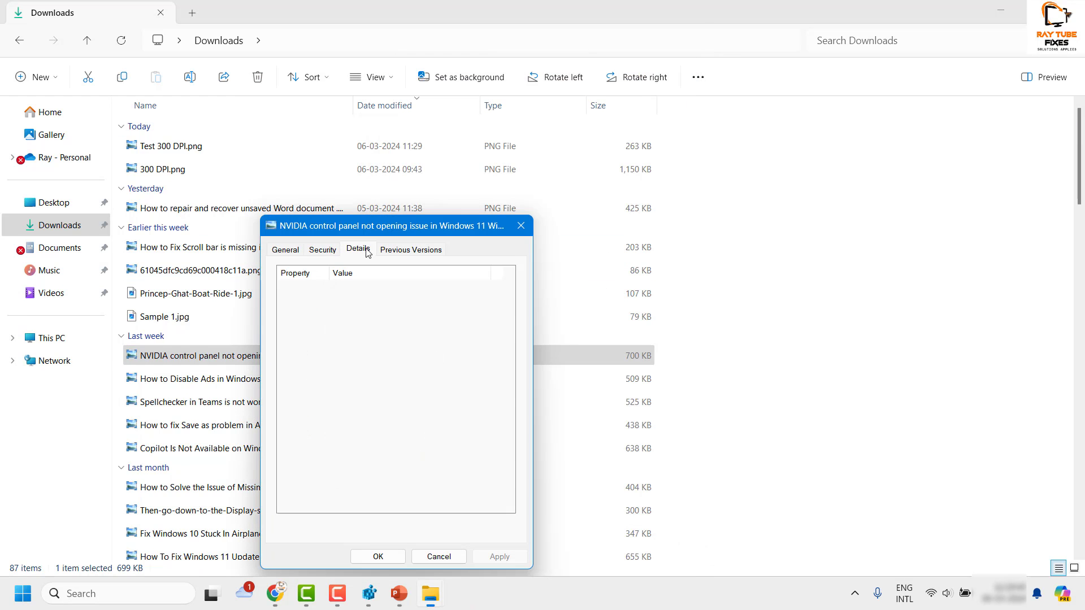
drag(418, 225, 915, 105)
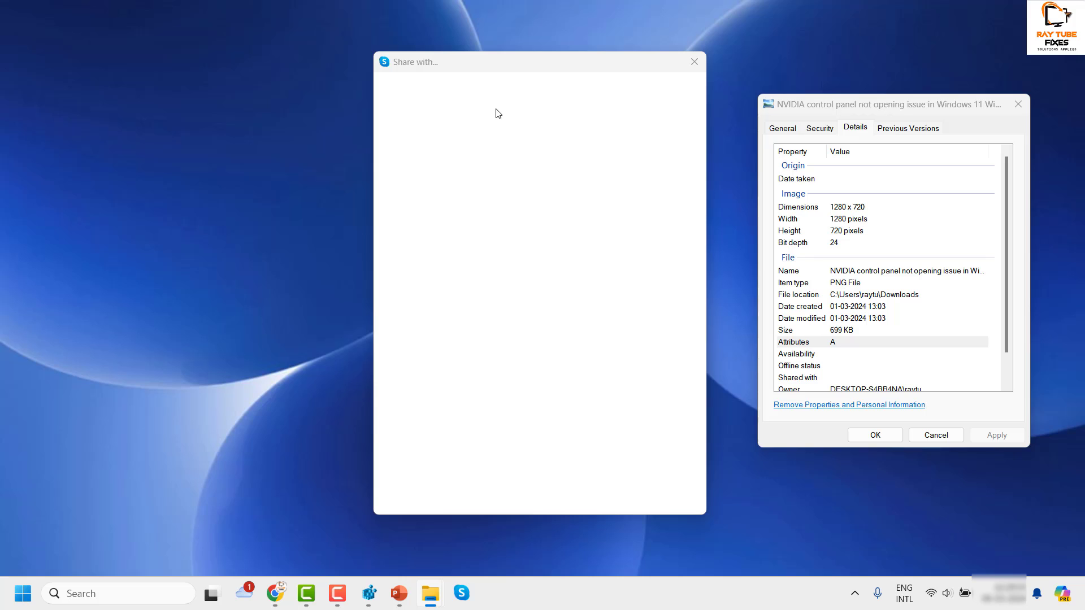
Step: Compare the Test 300 DPI.png and NVIDIA image properties side by side, then close both and File Explorer
click(702, 62)
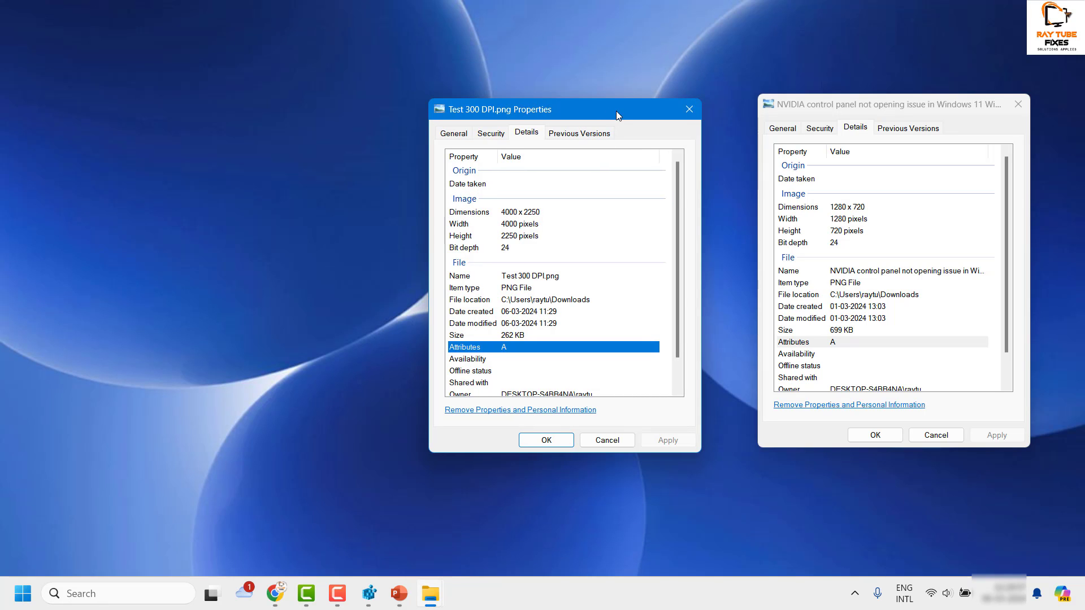
drag(608, 111, 660, 107)
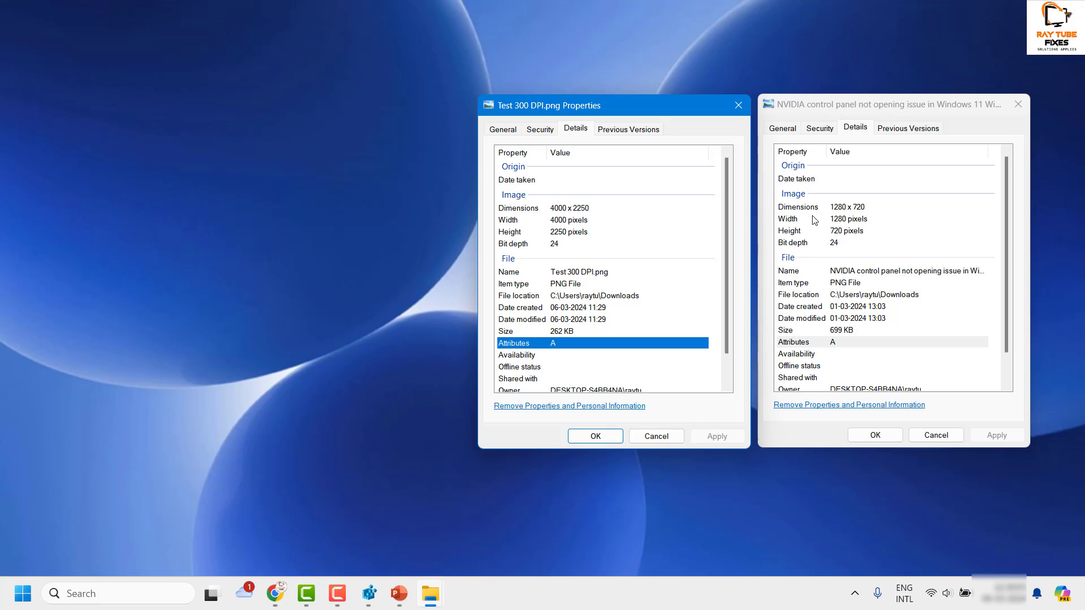
click(885, 100)
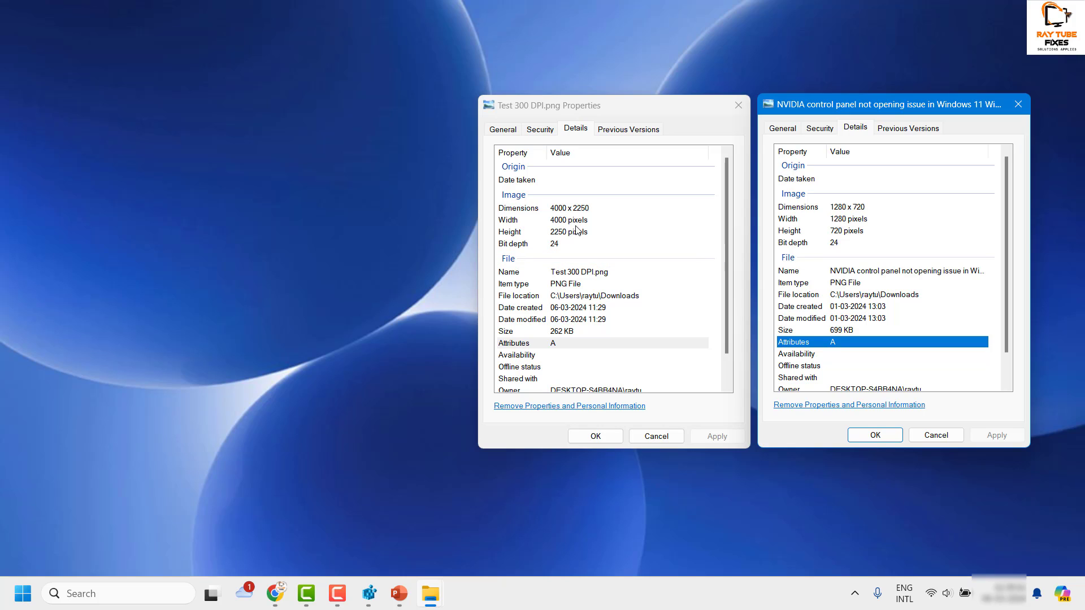
click(738, 106)
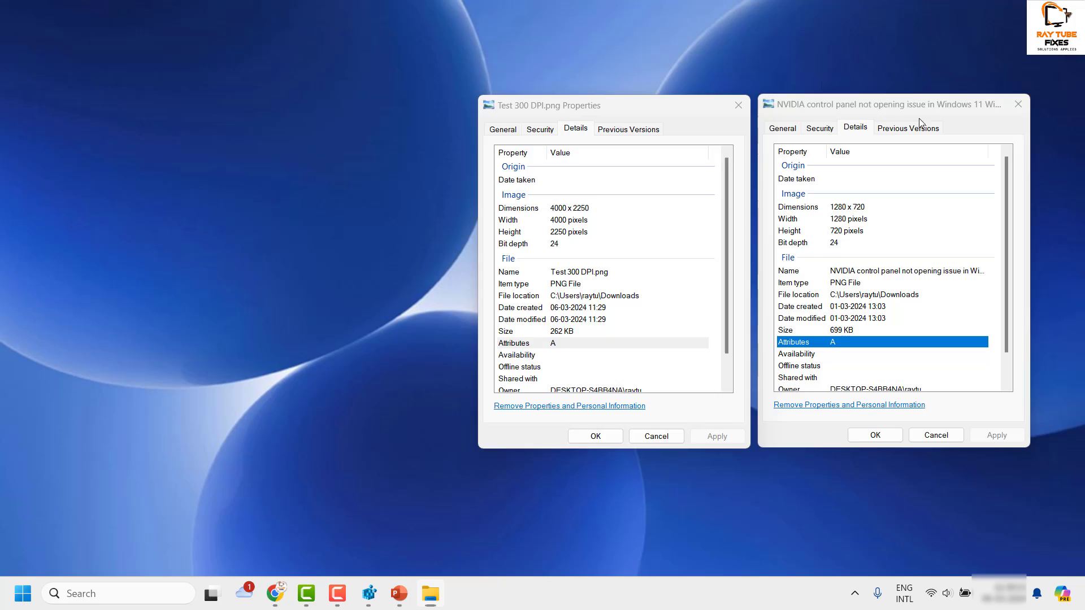
key(Escape)
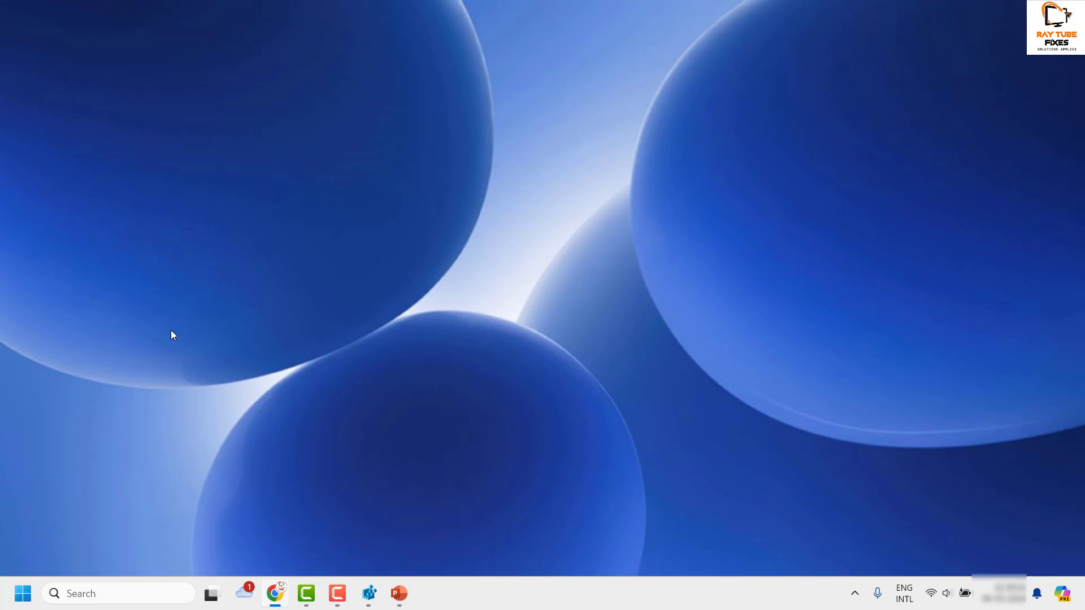
mouse_move(382, 608)
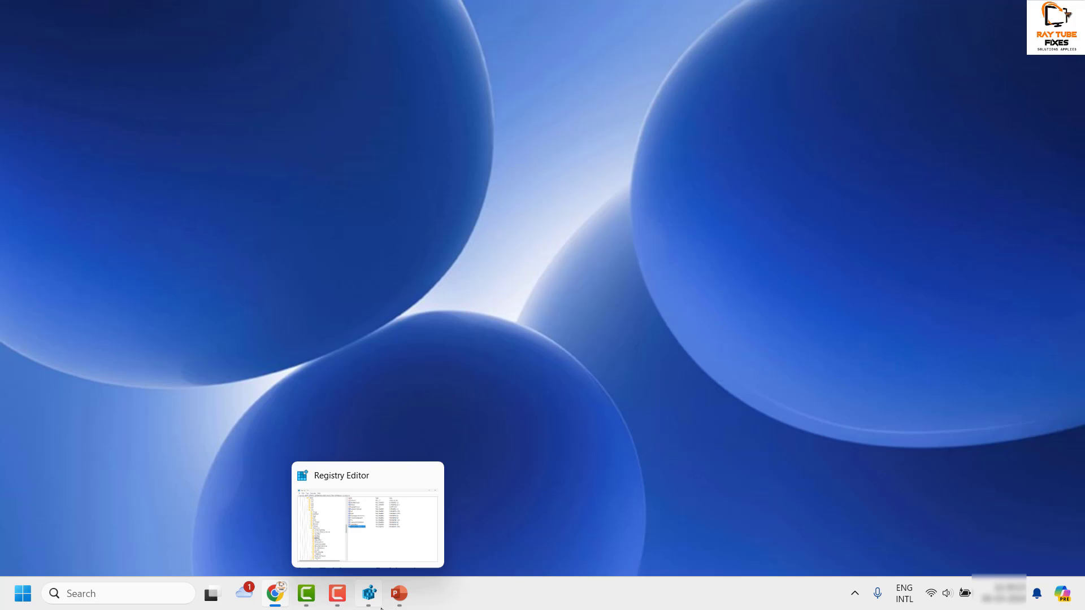